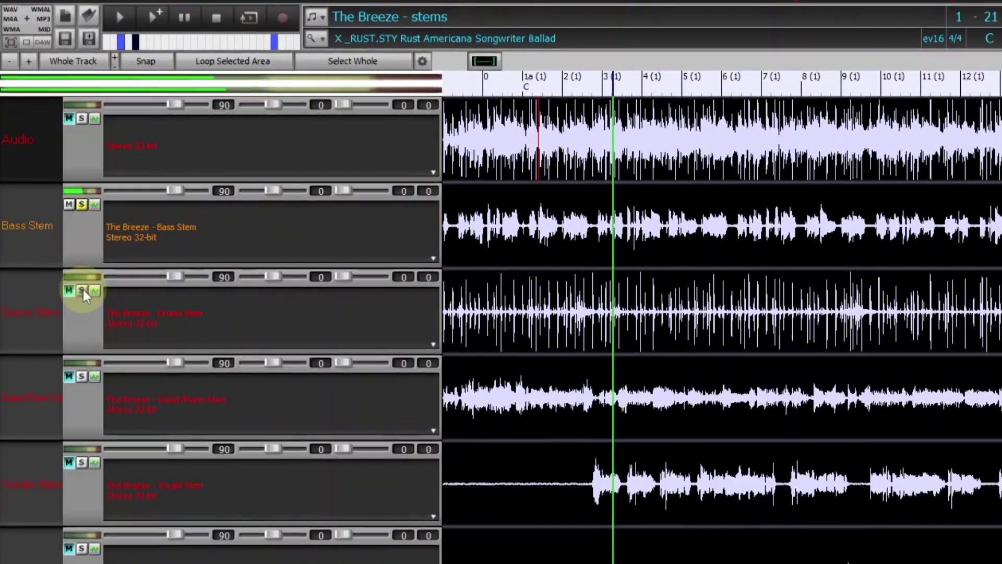
# - Solo the Drums Stem, then switch the solo so only the Guitar/Piano Stem plays
pyautogui.click(82, 295)
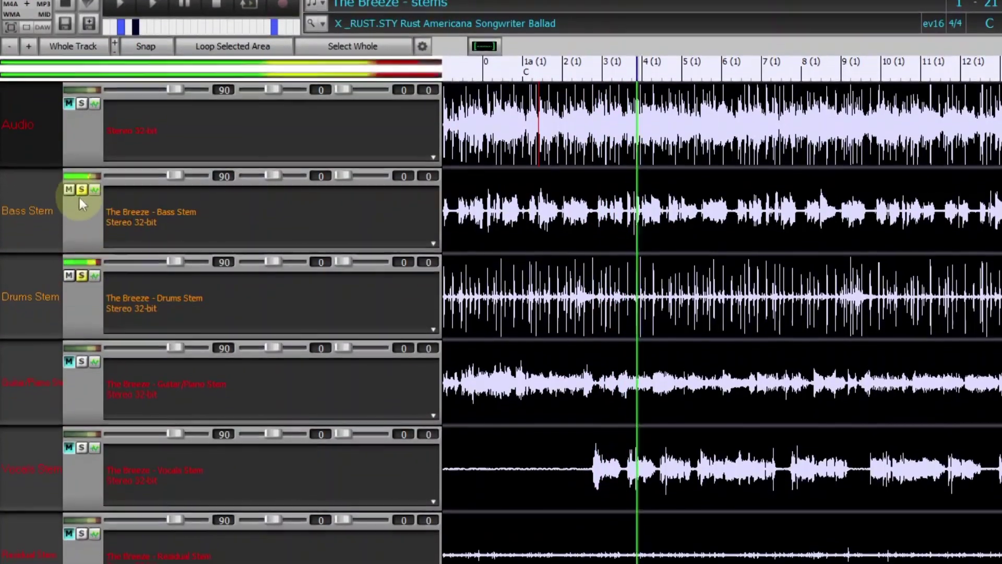
pyautogui.click(82, 193)
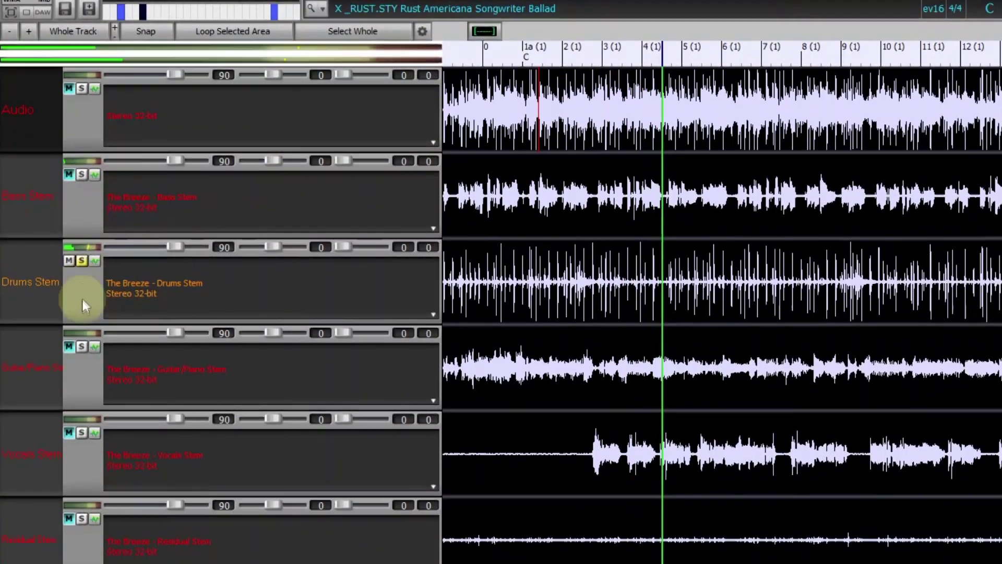
pyautogui.click(81, 336)
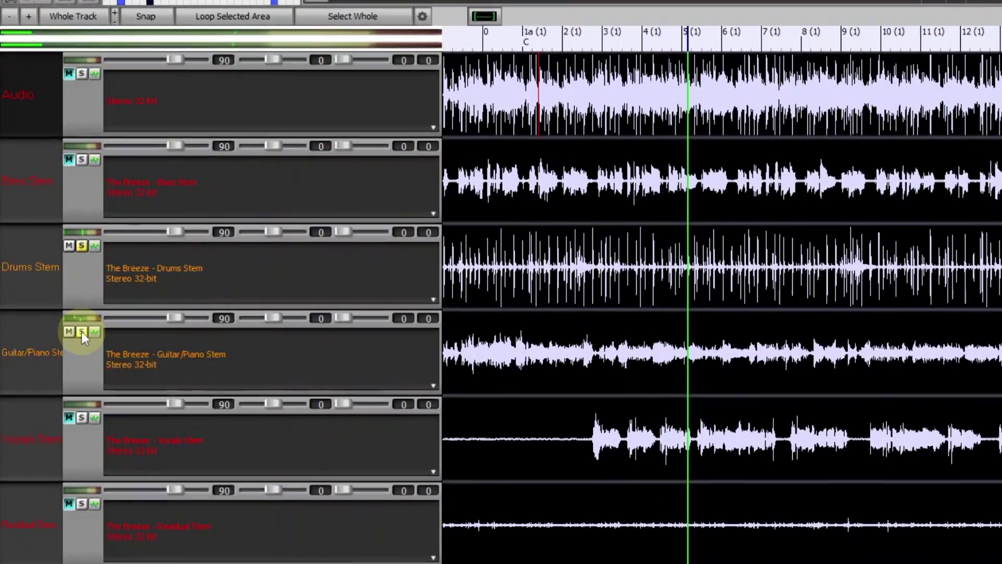
pyautogui.click(81, 250)
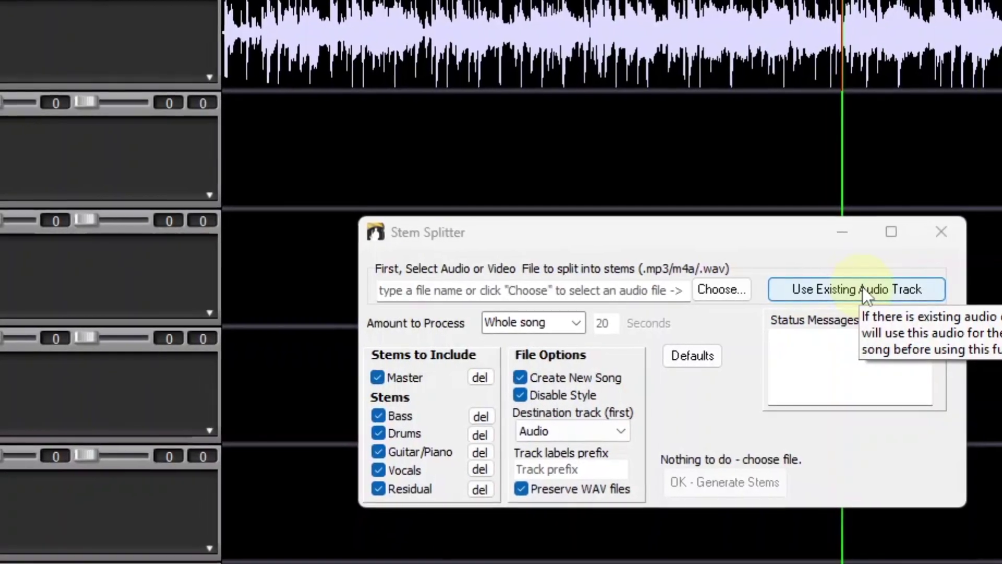
# - Choose Use Existing Audio Track as the Stem Splitter's source
pyautogui.click(862, 288)
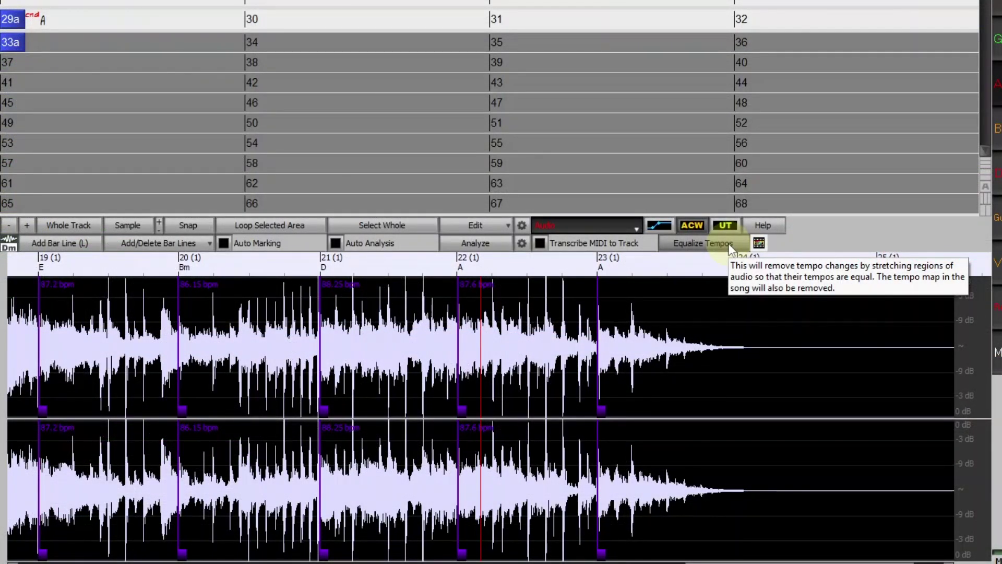
# - Equalize the audio's varying per-bar tempos to a constant 85 bpm
pyautogui.click(730, 247)
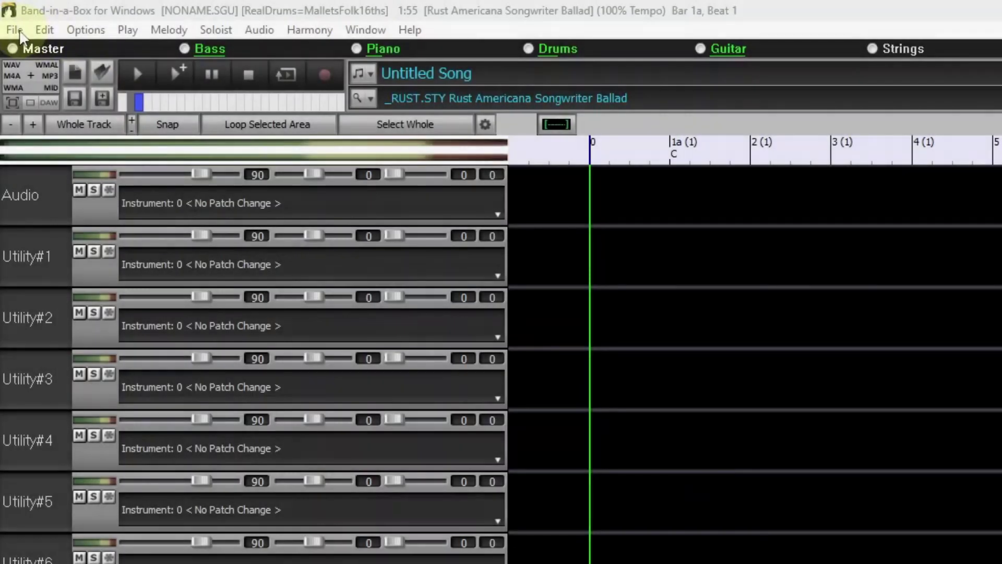
# - Open The Breeze - 1 minute.wma into the untitled song's Audio track
pyautogui.click(14, 30)
pyautogui.click(45, 73)
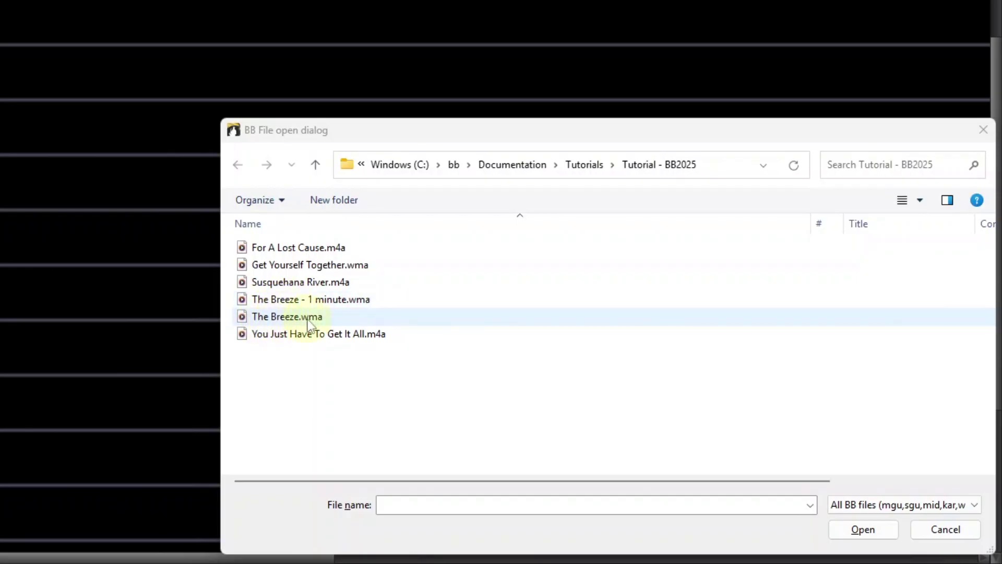
pyautogui.click(294, 301)
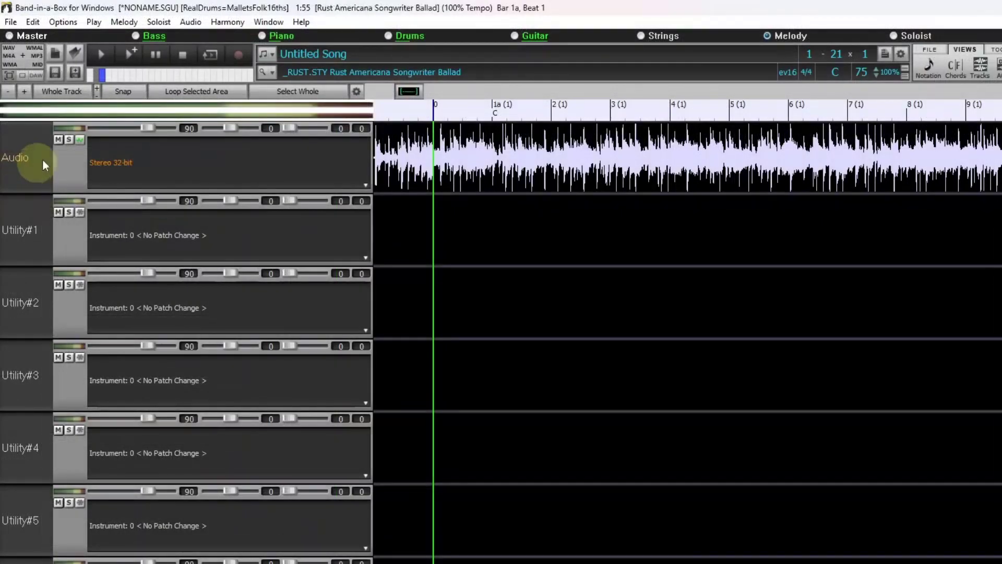
# - Uncheck Style is enabled, save the song as The Breeze - stems.SGU, and cue playback near the start
pyautogui.click(270, 75)
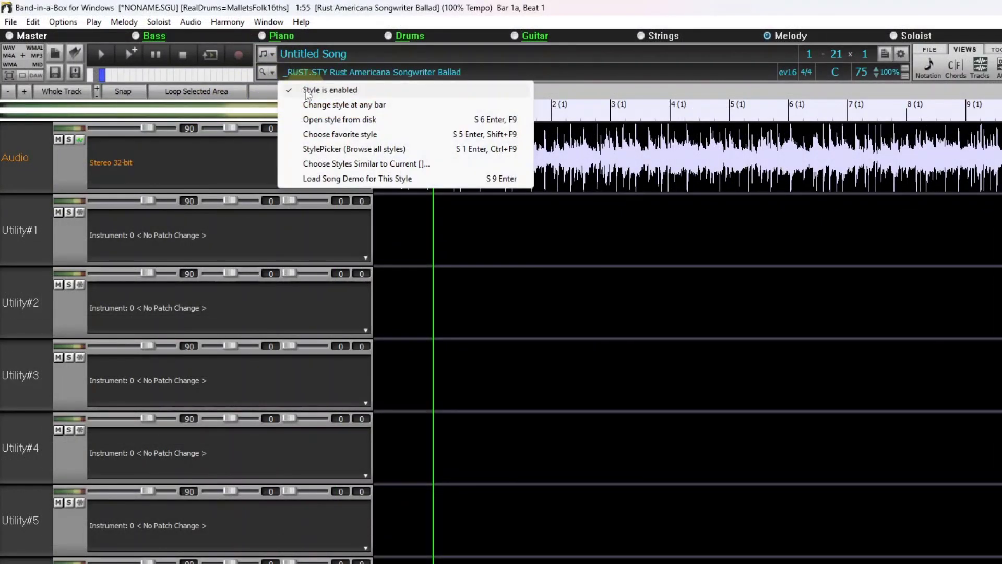
pyautogui.click(343, 91)
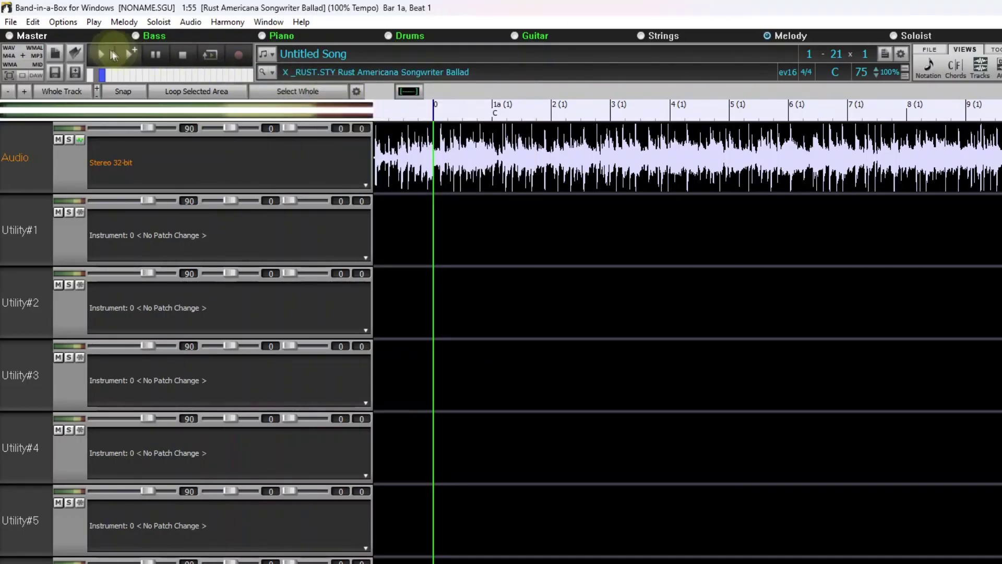
pyautogui.click(56, 69)
pyautogui.write('T')
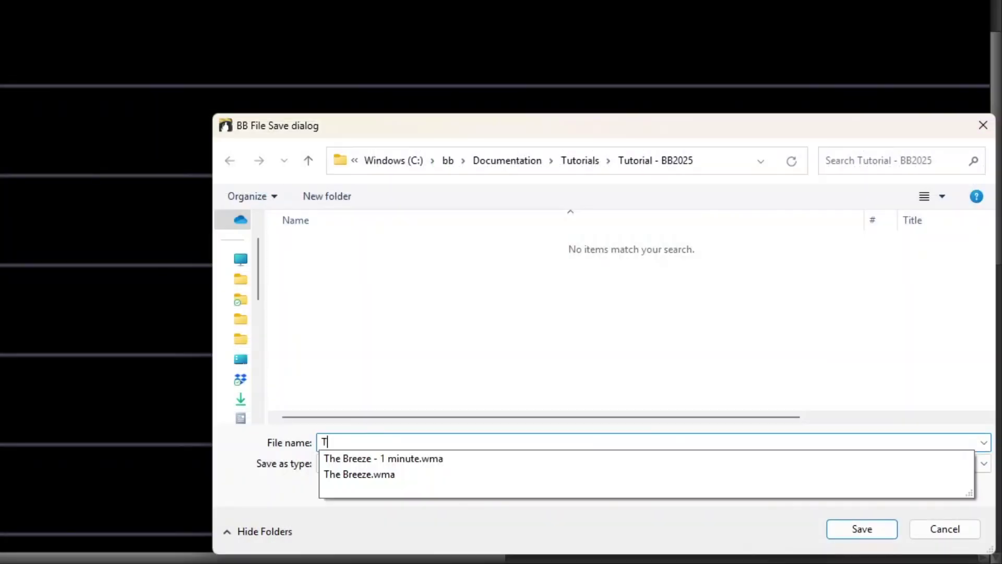
pyautogui.write('he Breeze - stems')
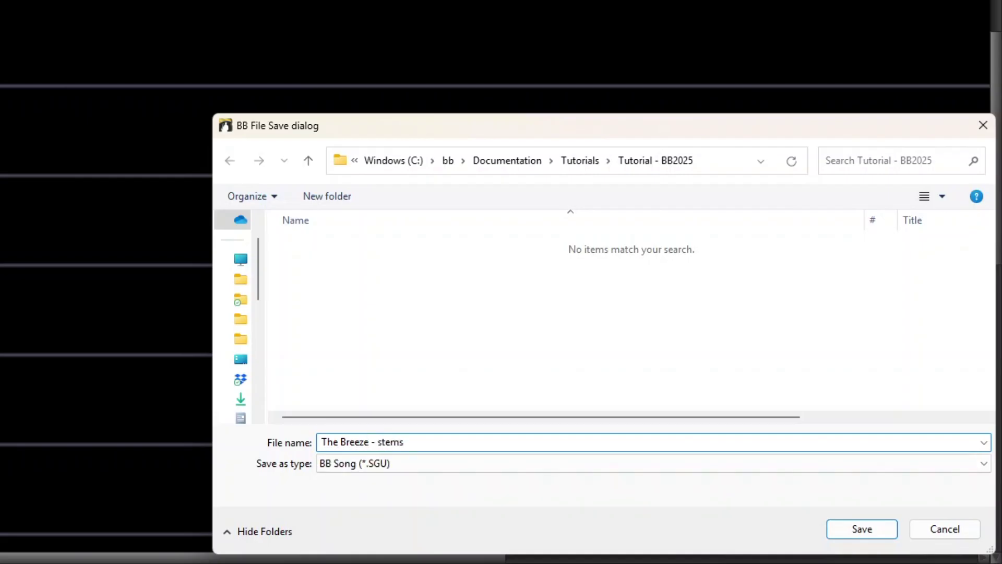
pyautogui.press('Return')
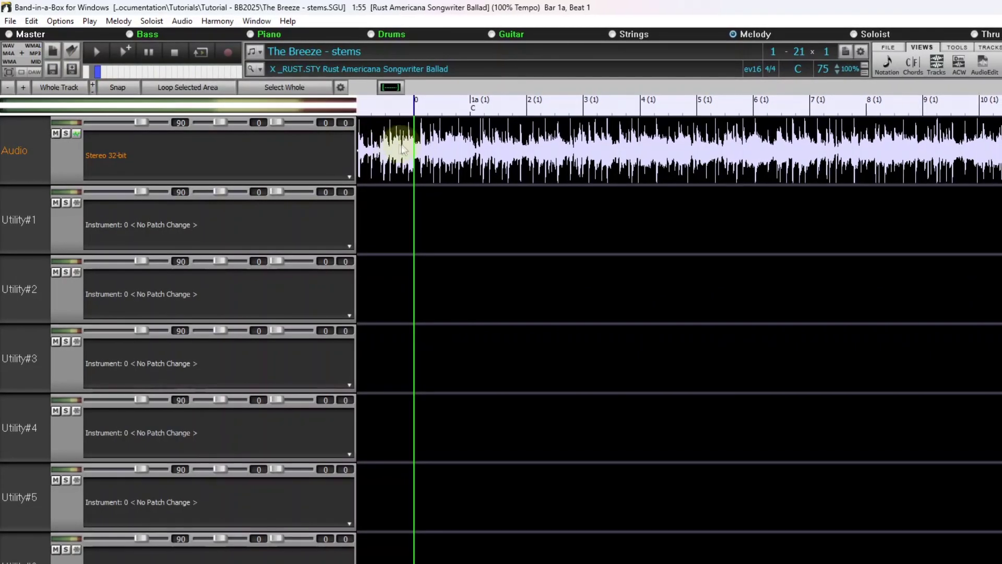
pyautogui.click(473, 141)
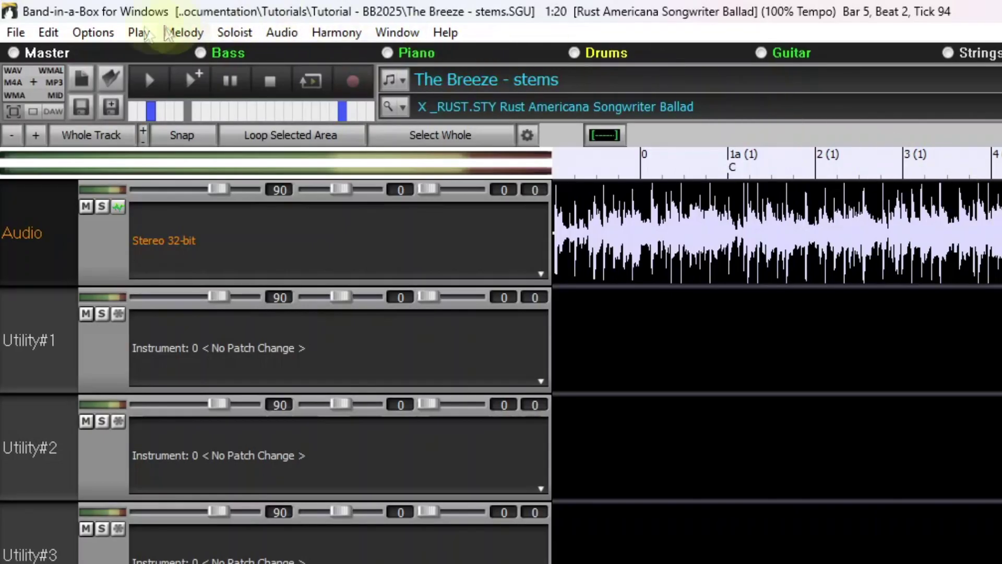
# - Split the existing audio track into Bass, Drums, Guitar/Piano, Vocals and Residual stems with prefix 'The Breeze'
pyautogui.click(12, 34)
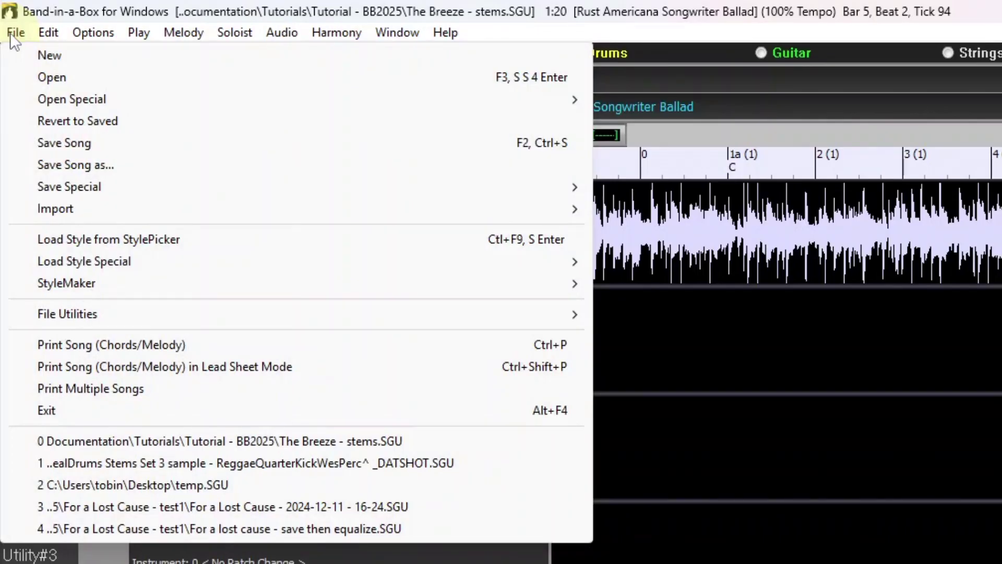
pyautogui.moveTo(358, 103)
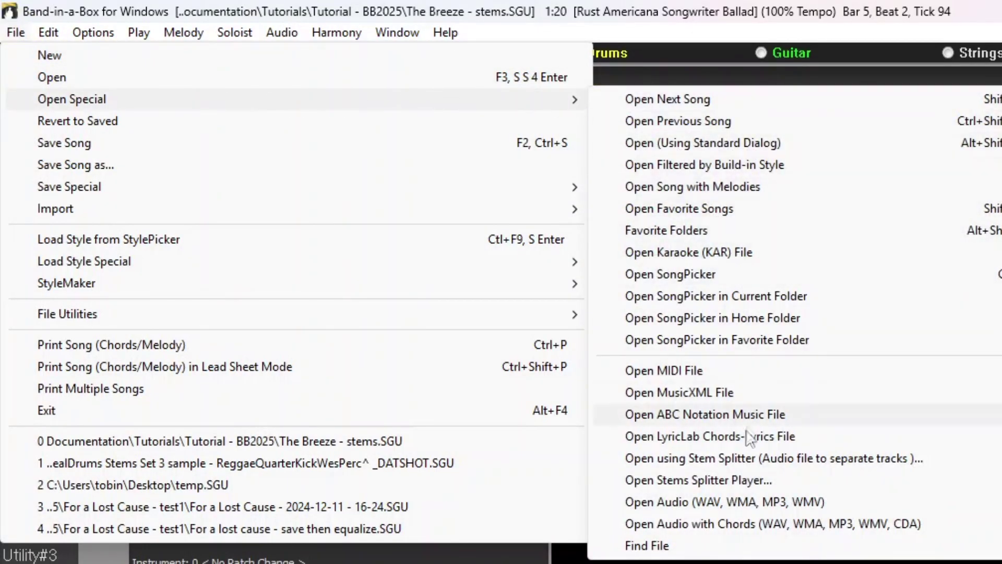
pyautogui.click(744, 458)
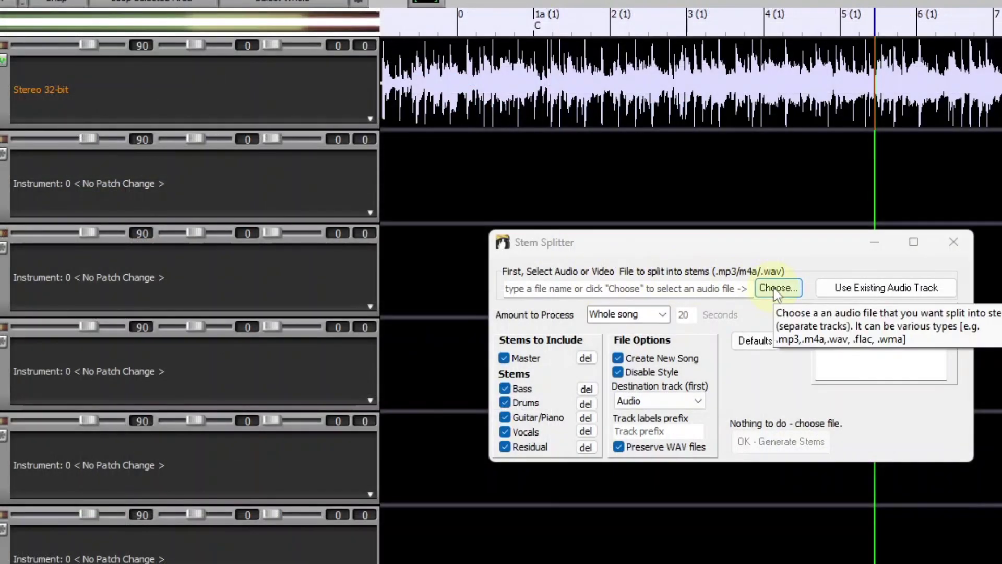
pyautogui.click(893, 292)
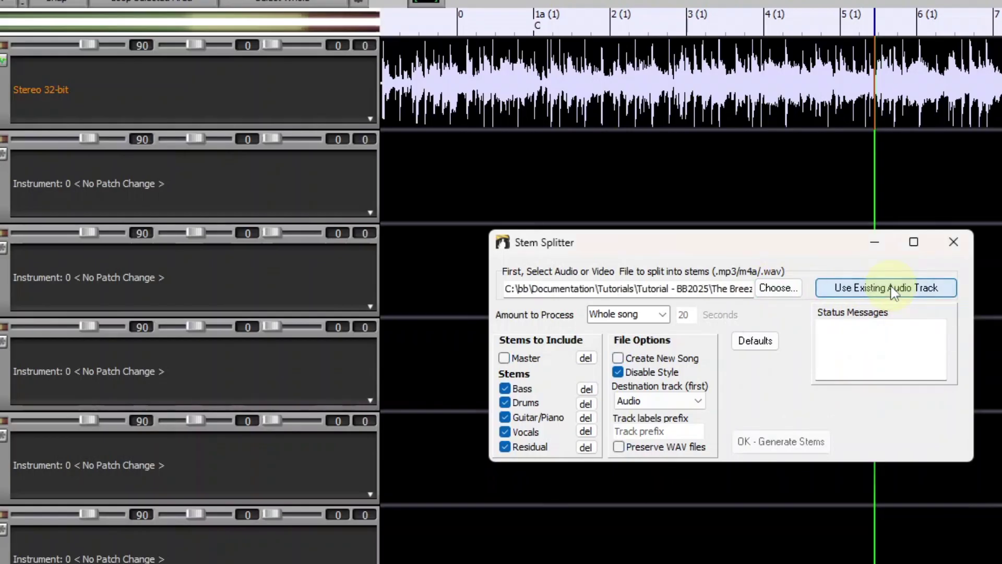
pyautogui.click(653, 429)
pyautogui.write('T')
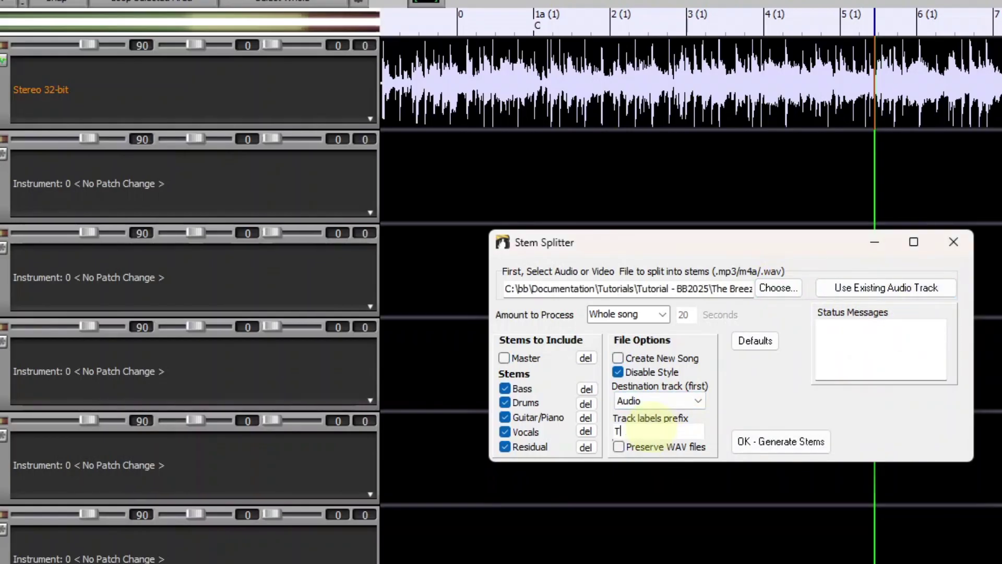
pyautogui.write('he Breeze')
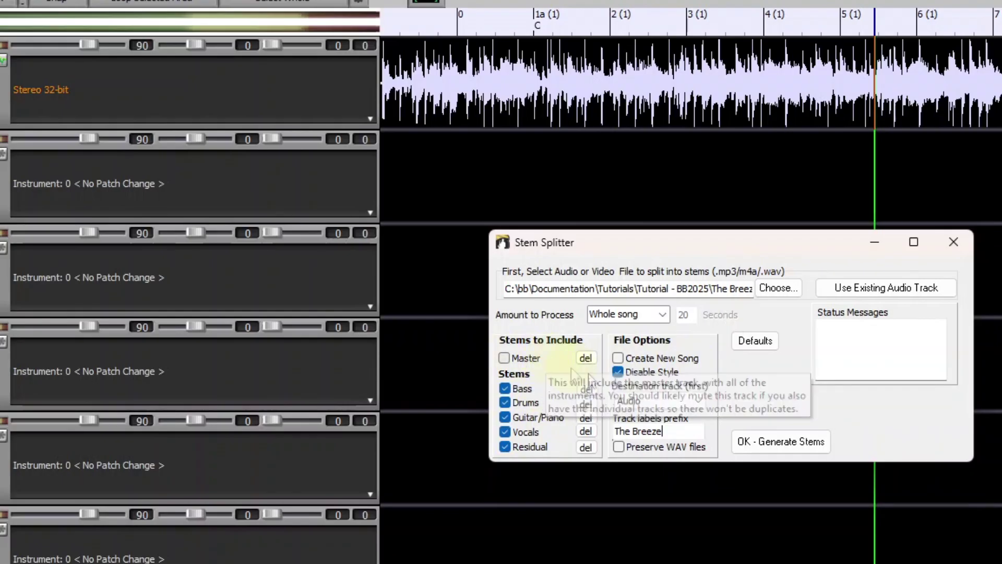
pyautogui.click(794, 448)
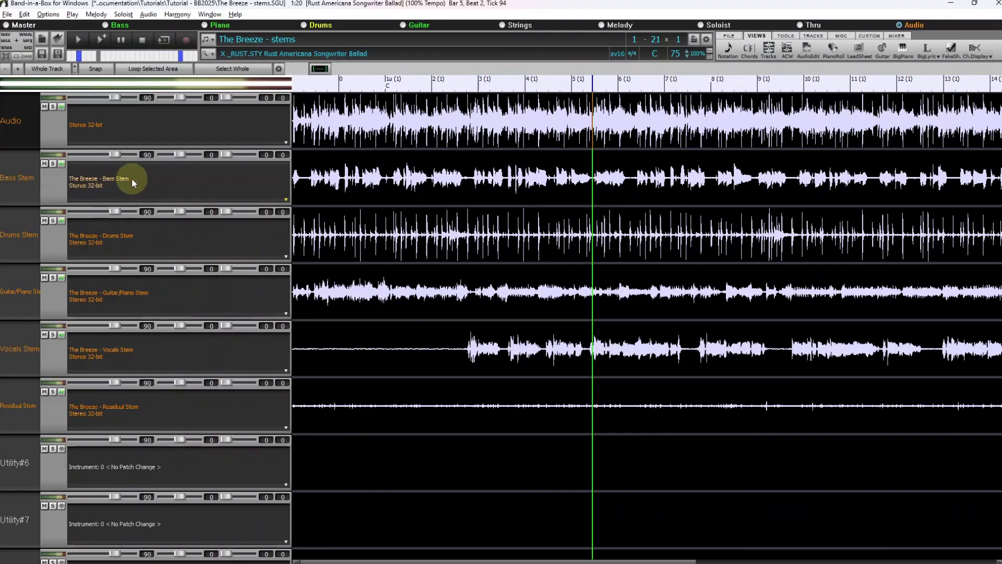
# - Solo the Bass, Drums and Guitar/Piano stems in turn, ending with only the Vocals Stem soloed
pyautogui.click(403, 174)
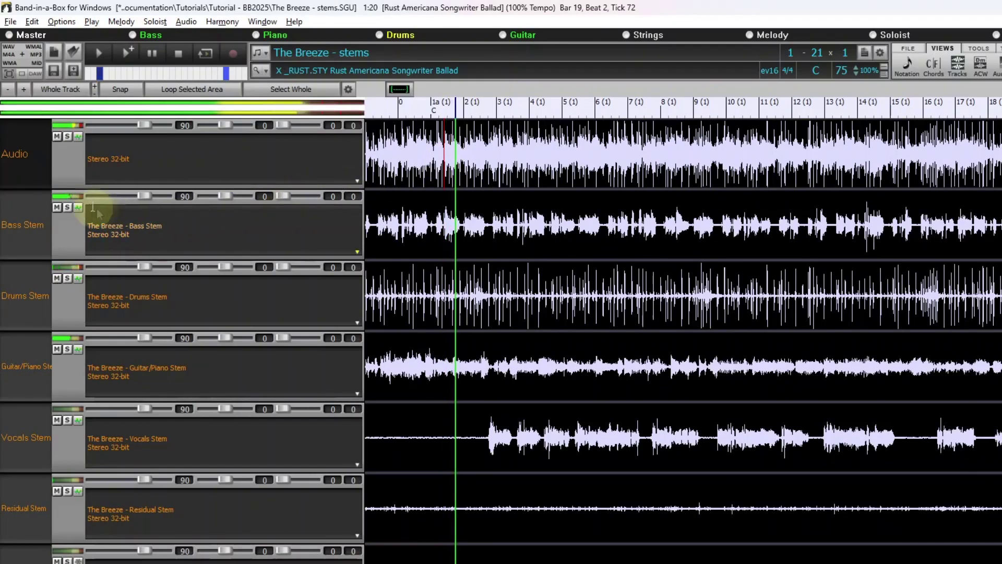
pyautogui.click(67, 207)
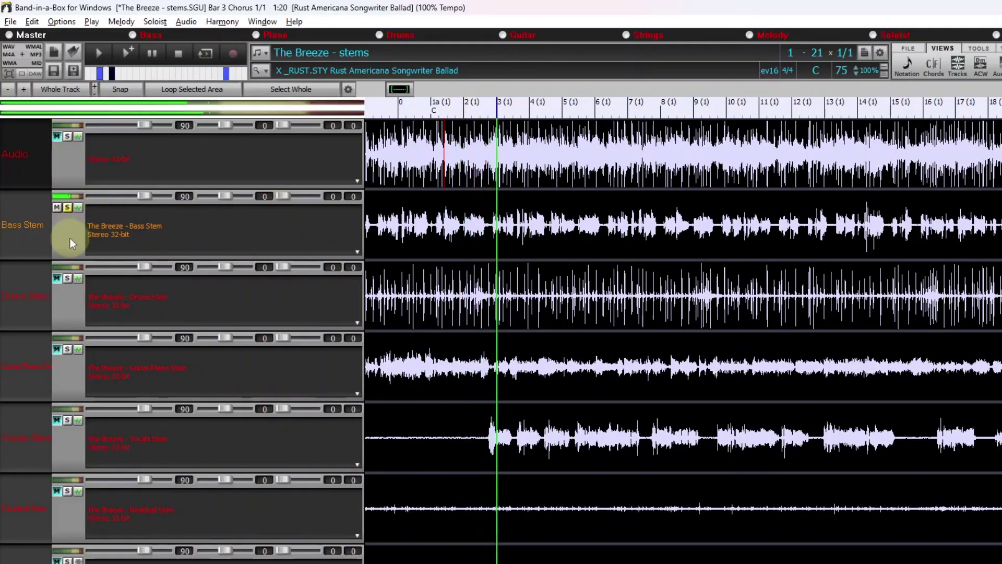
pyautogui.click(68, 277)
pyautogui.click(68, 207)
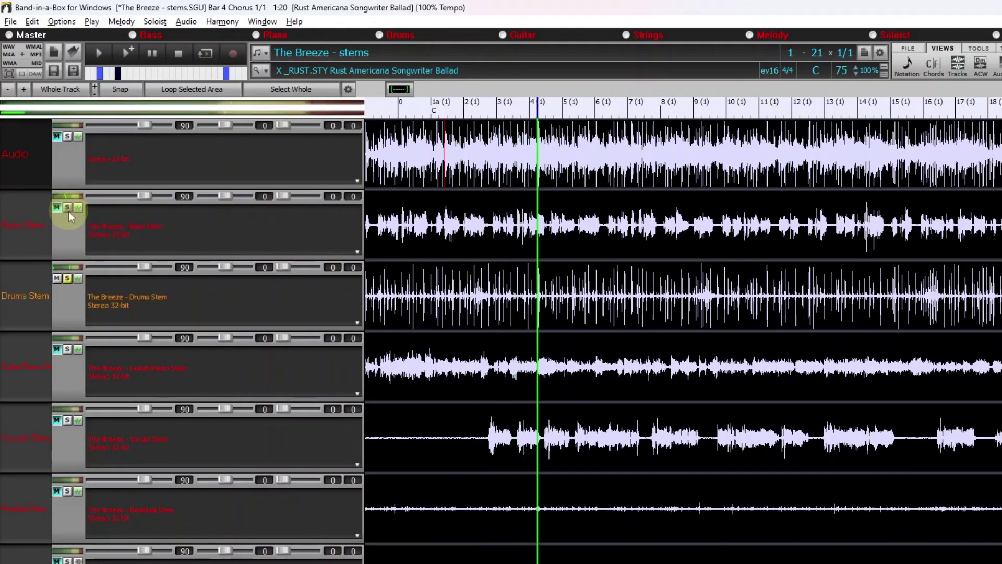
pyautogui.click(68, 350)
pyautogui.click(67, 278)
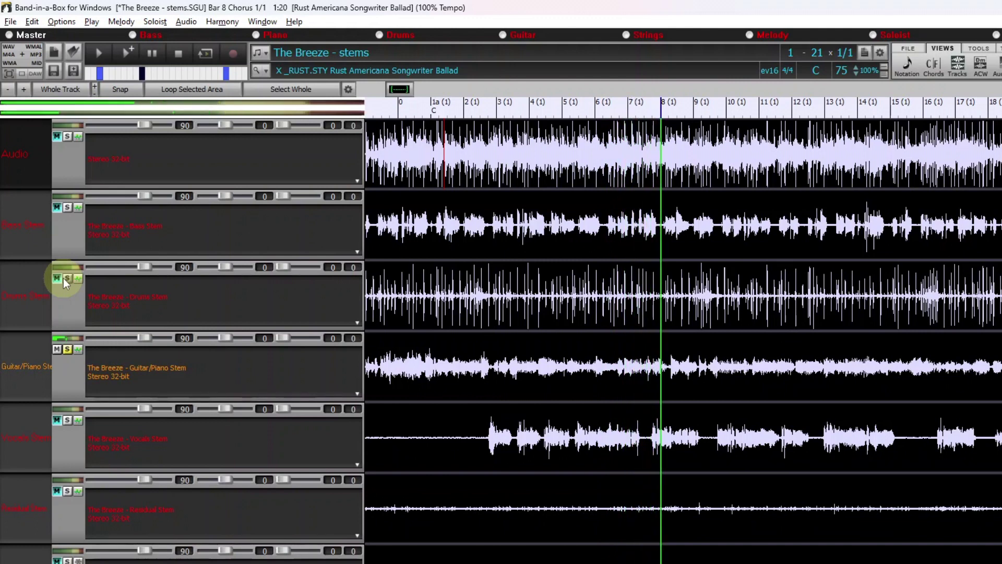
pyautogui.click(67, 421)
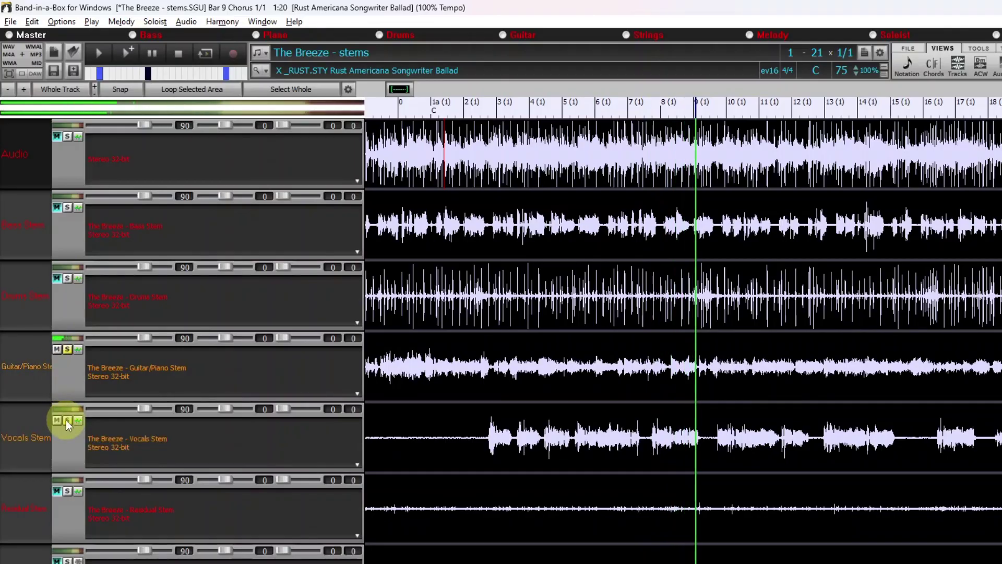
pyautogui.click(68, 350)
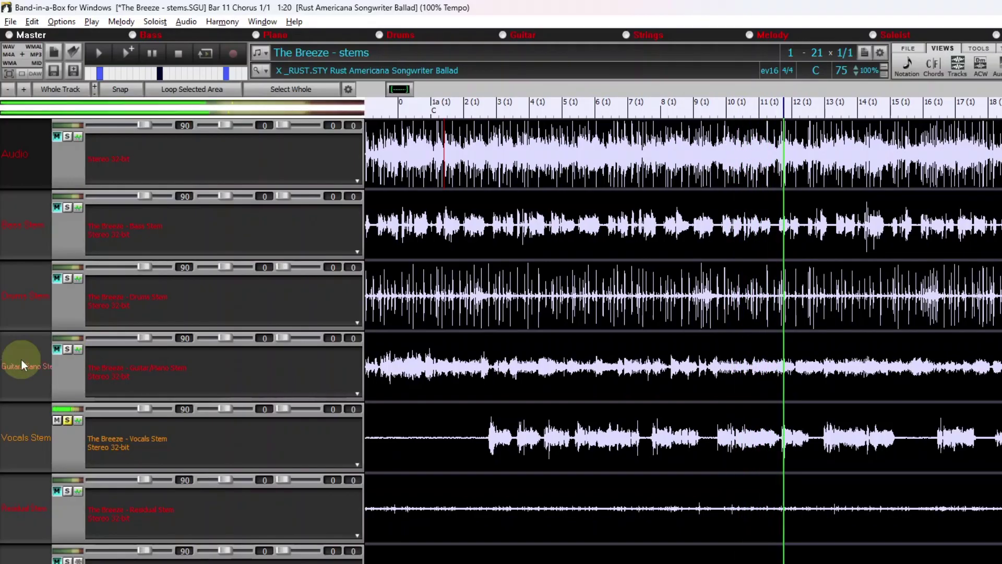
# - Unmute the Residual Stem and solo Guitar/Piano, Drums and Bass, taking the Vocals Stem out
pyautogui.click(57, 492)
pyautogui.click(68, 420)
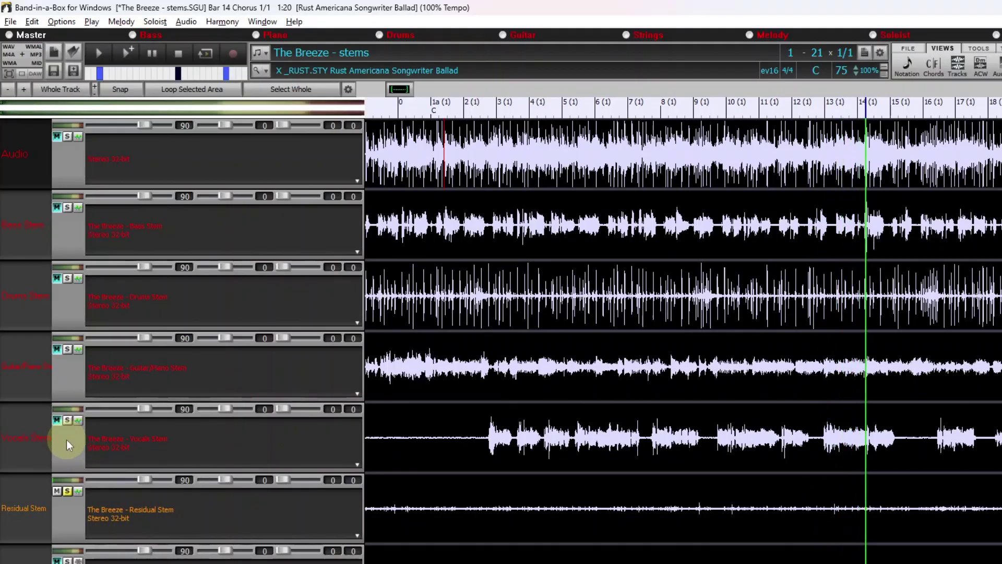
pyautogui.click(67, 420)
pyautogui.click(68, 349)
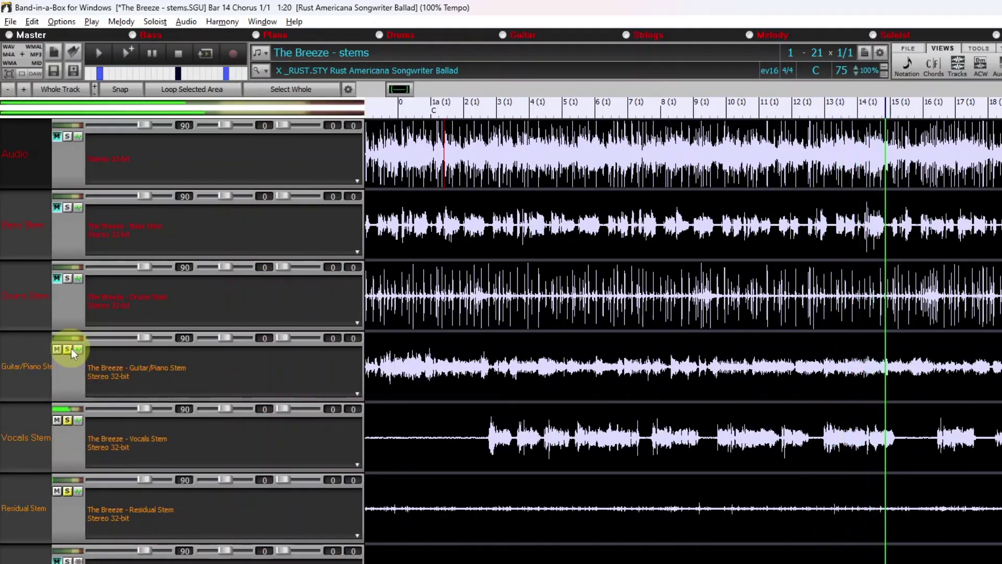
pyautogui.click(67, 279)
pyautogui.click(67, 207)
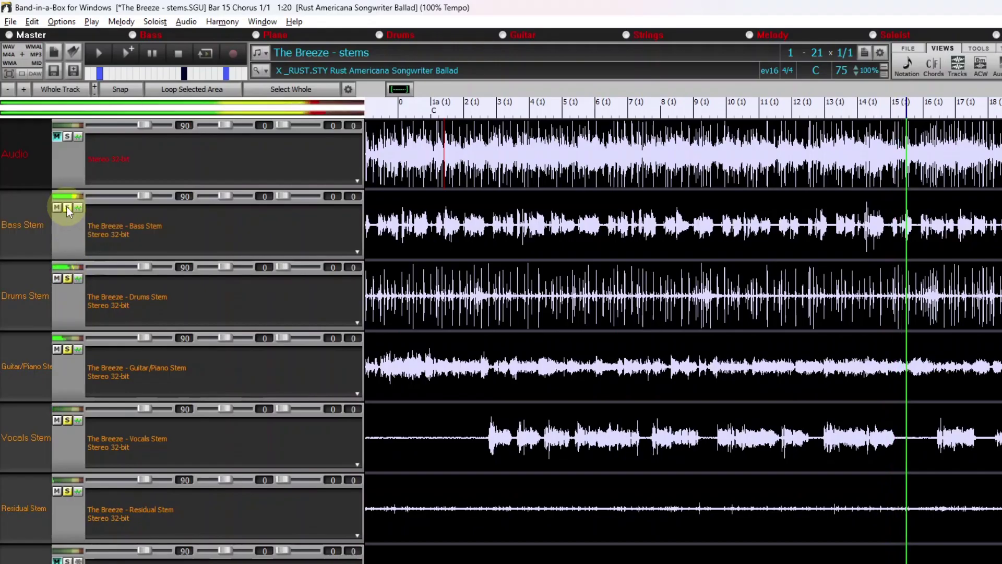
pyautogui.click(67, 421)
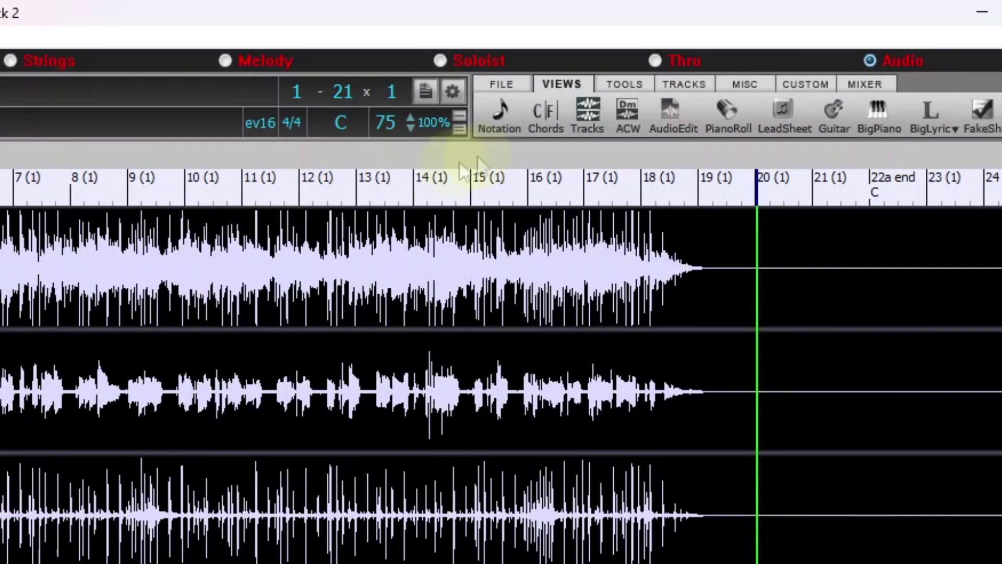
pyautogui.click(630, 113)
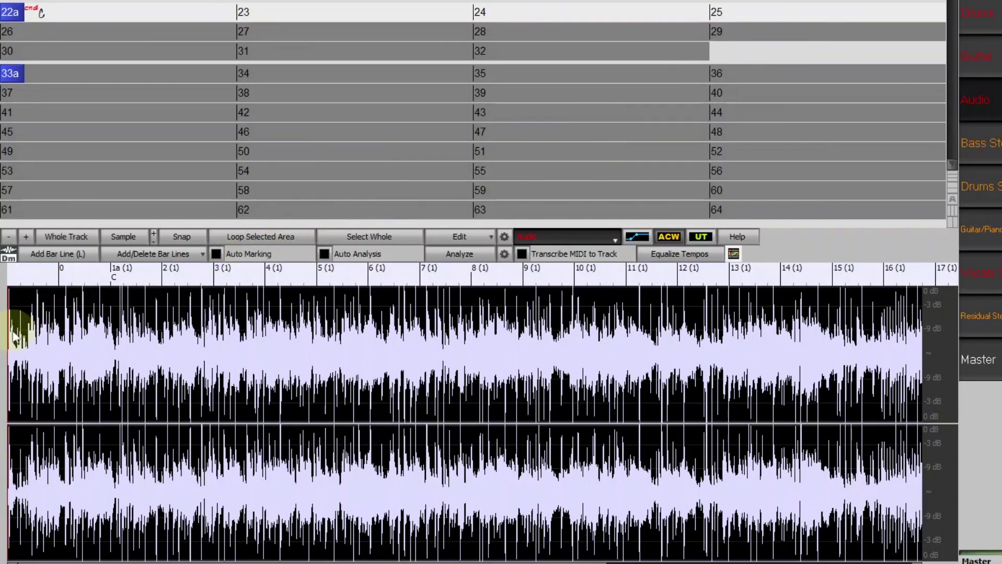
# - Zoom into the waveform, play from the start, and tap L on each downbeat to mark bar lines
pyautogui.scroll(5, 13, 342)
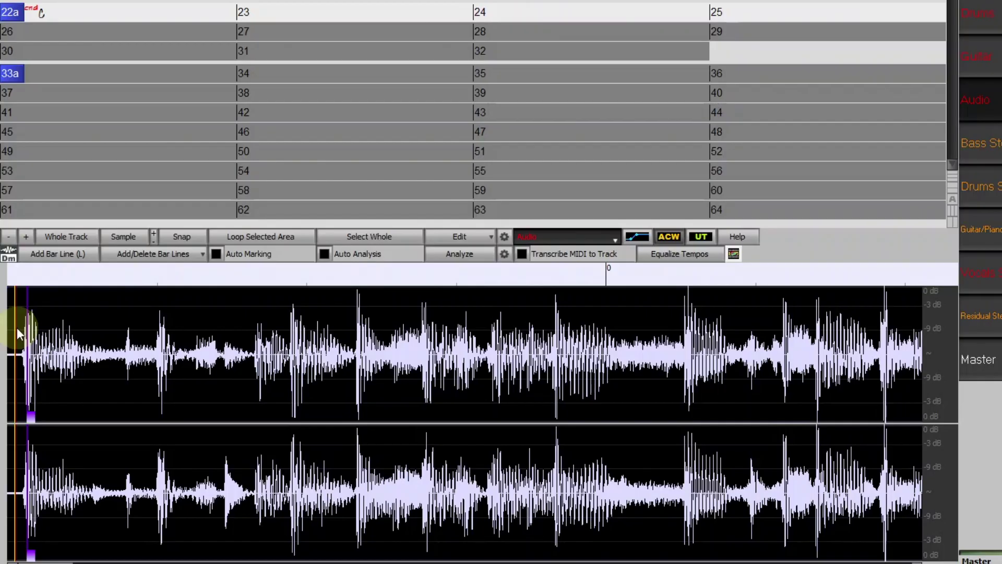
pyautogui.press('space')
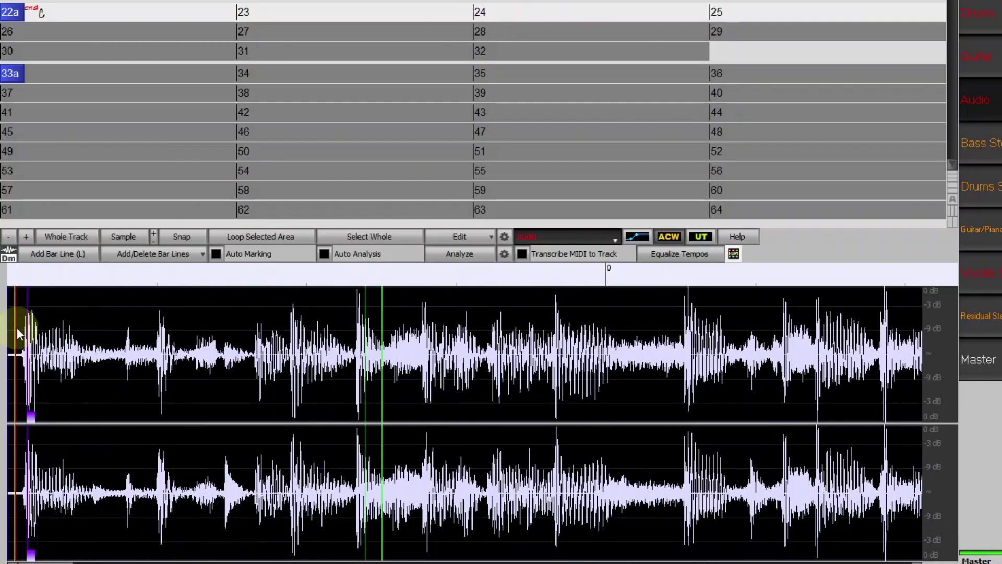
pyautogui.press('l')
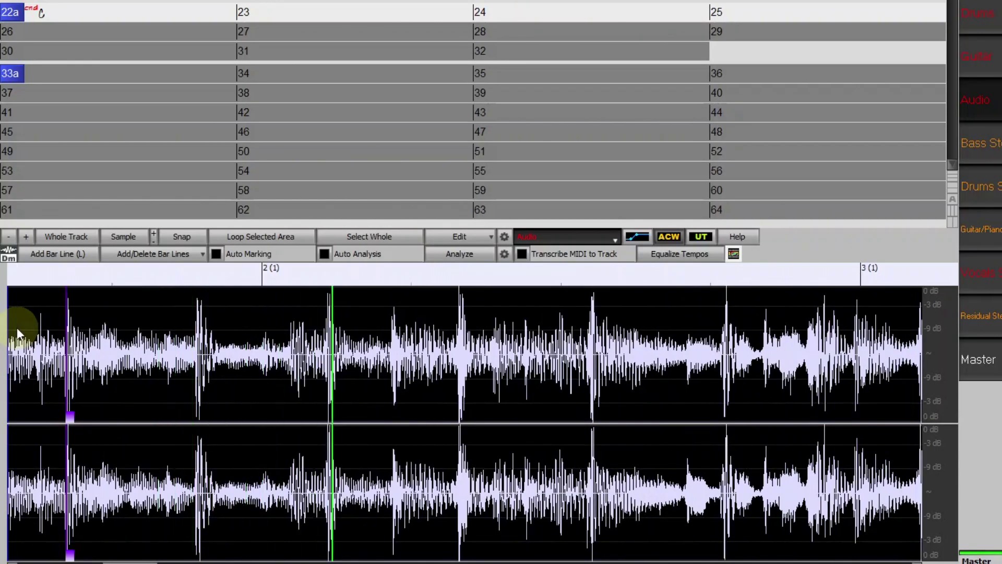
pyautogui.press('l')
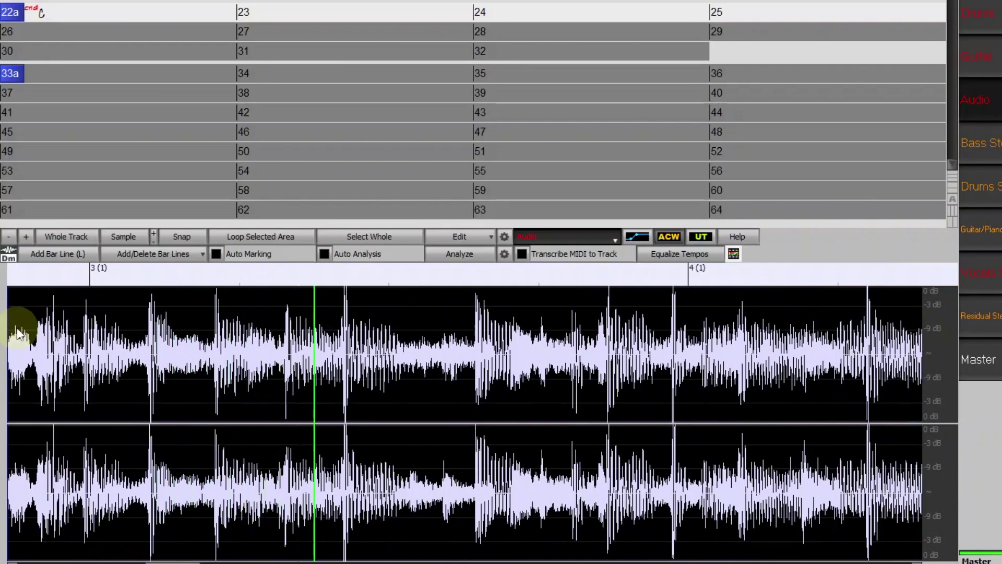
pyautogui.press('l')
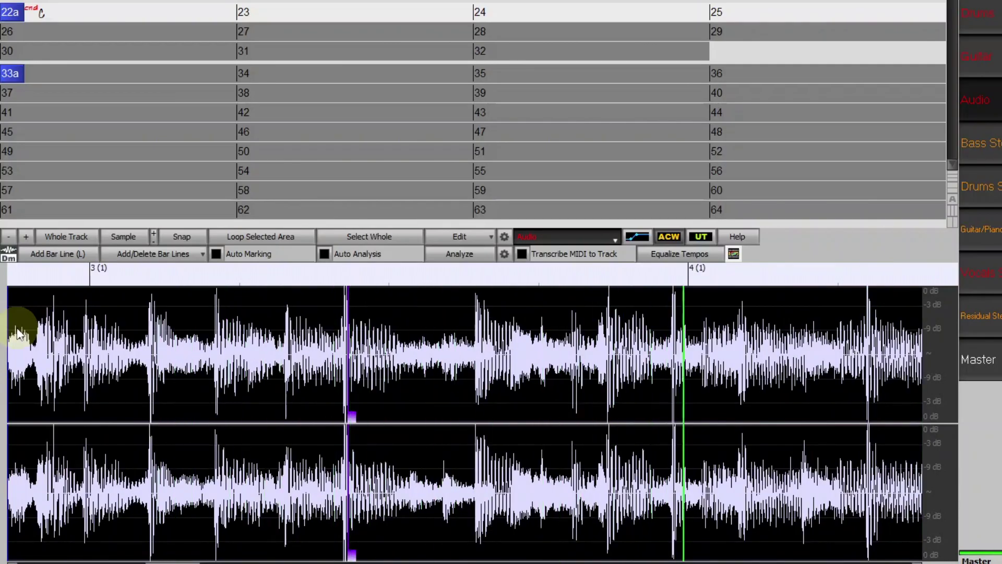
pyautogui.press('l')
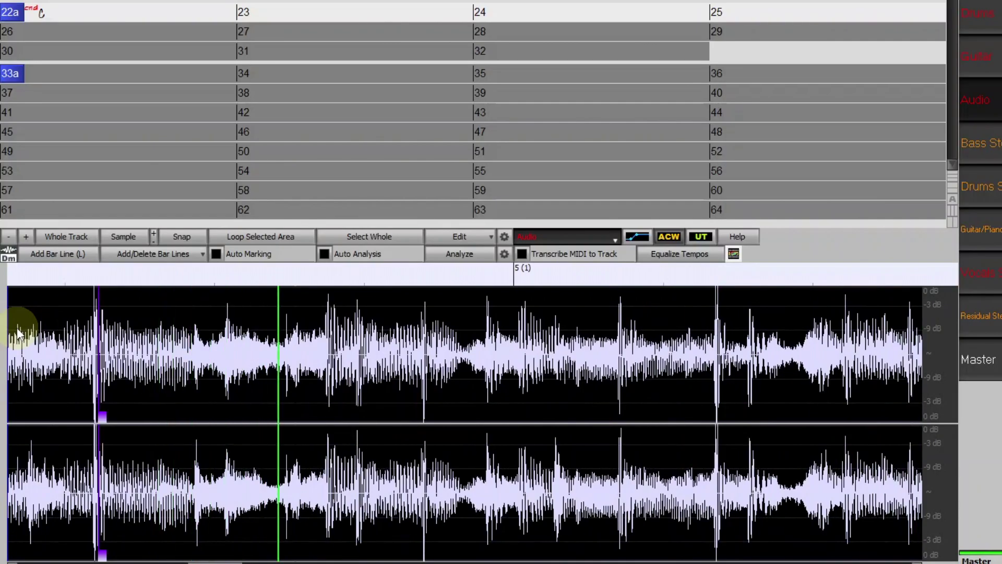
pyautogui.press('l')
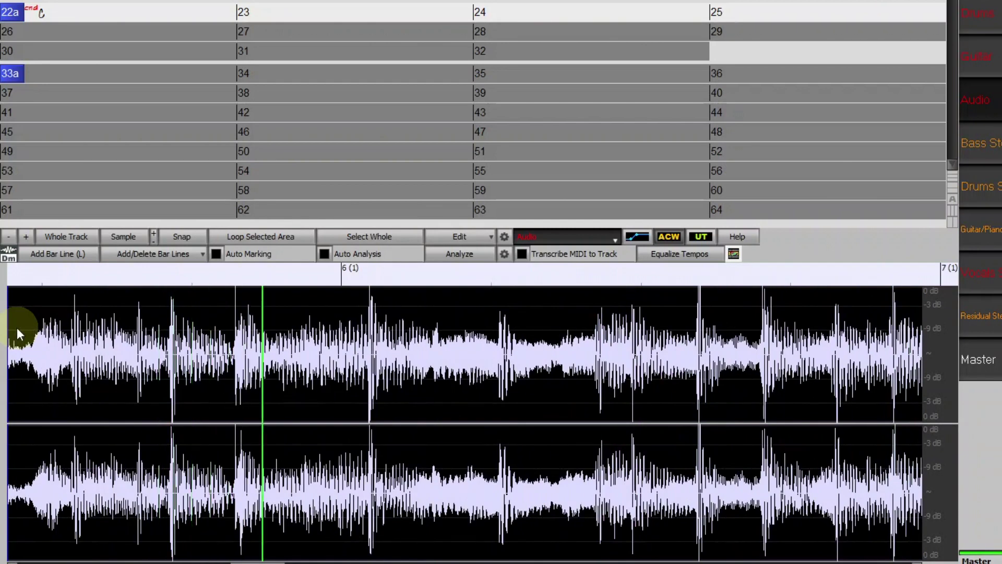
pyautogui.press('l')
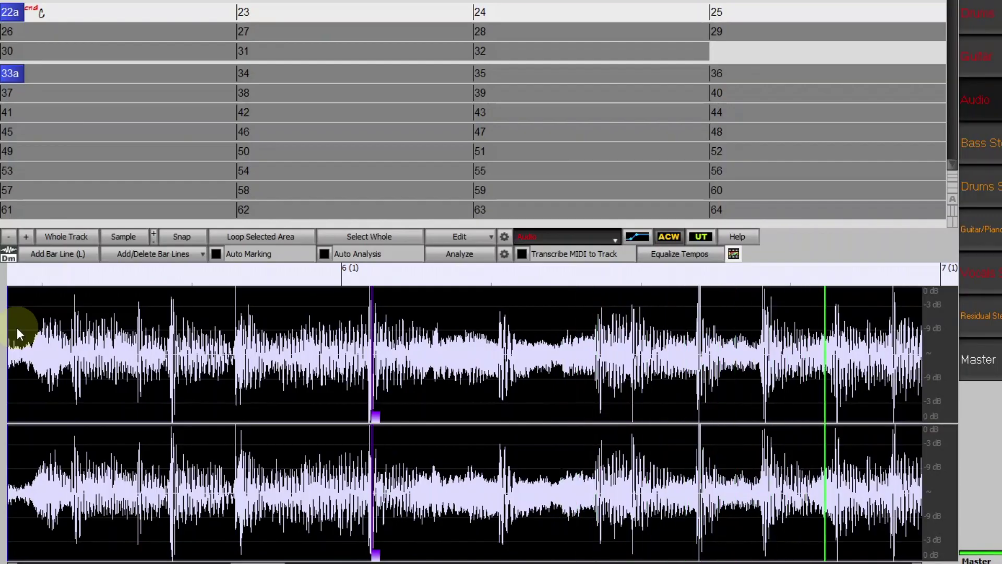
pyautogui.press('l')
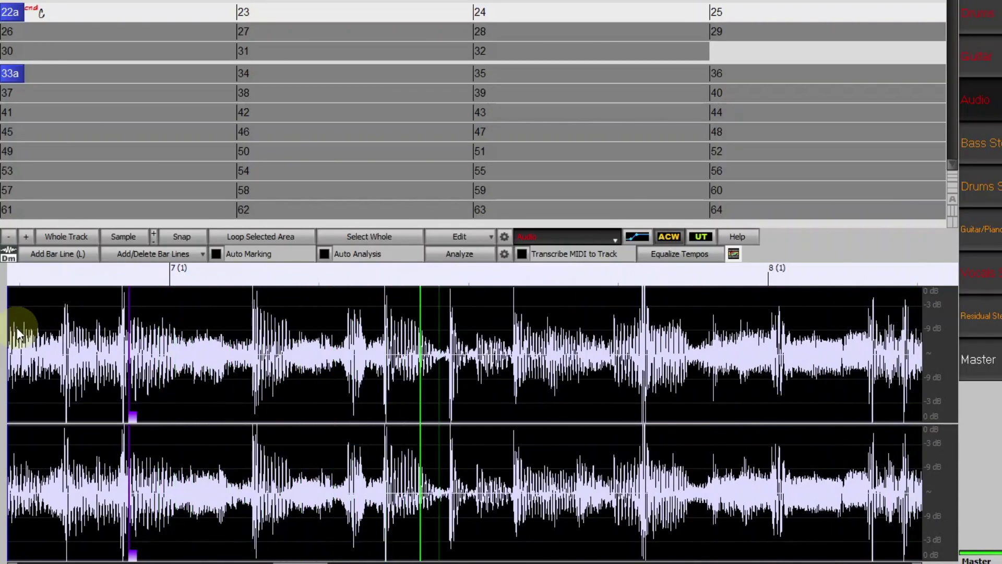
pyautogui.press('l')
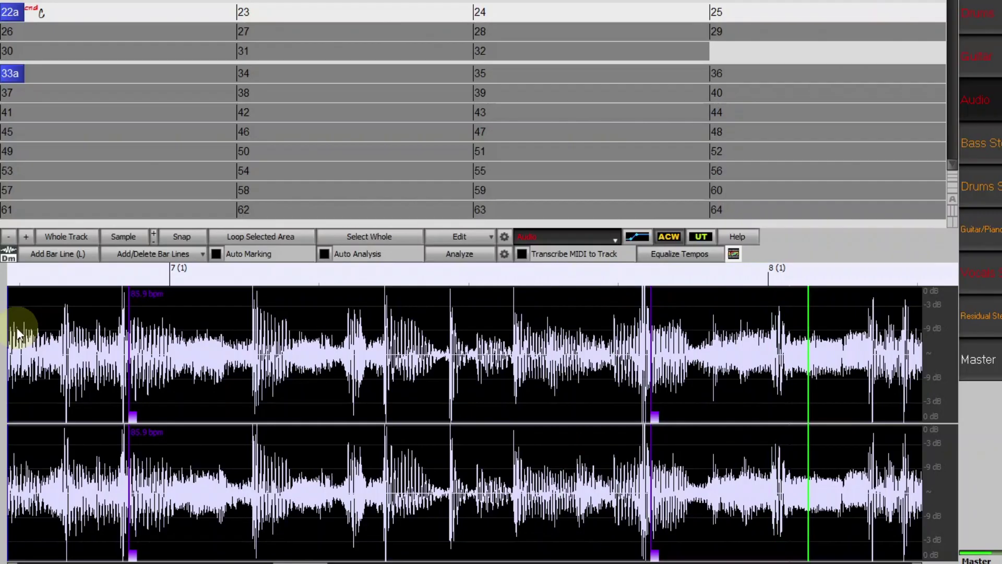
pyautogui.press('l')
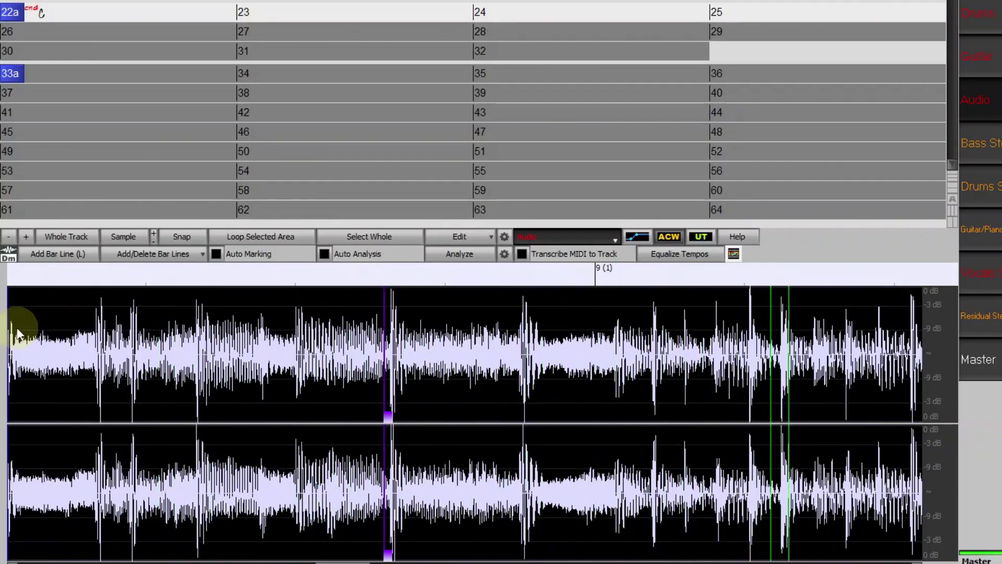
pyautogui.press('l')
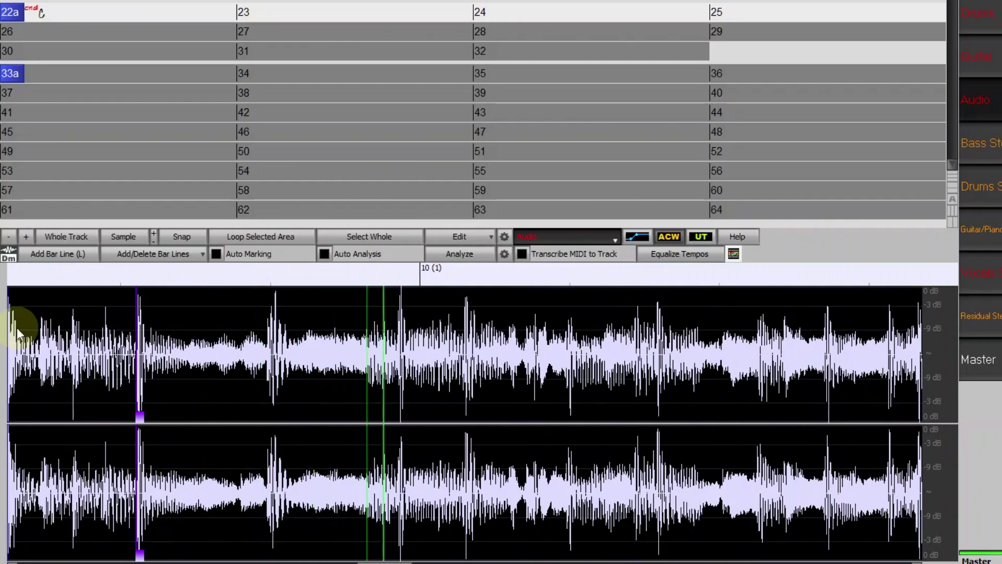
pyautogui.press('l')
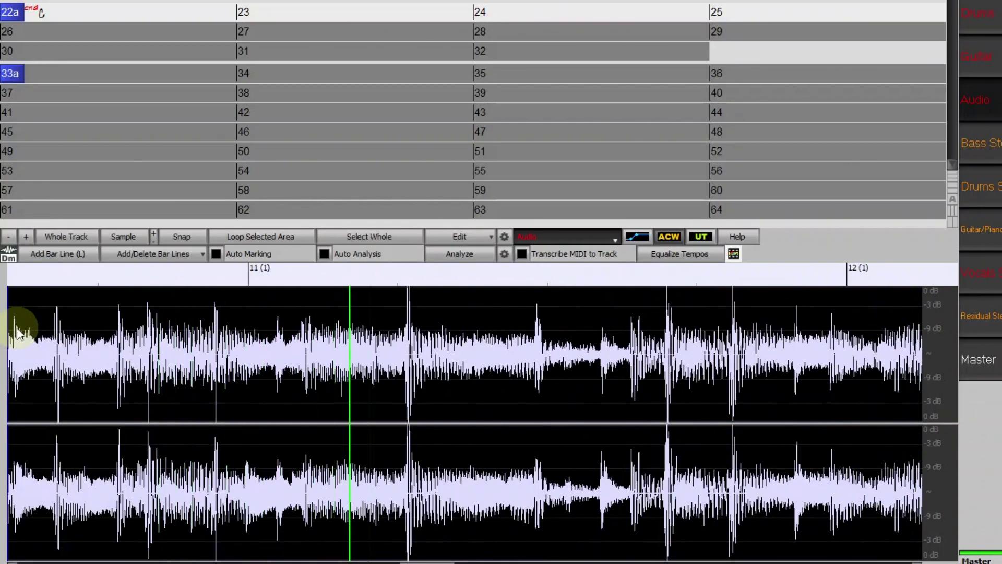
pyautogui.press('l')
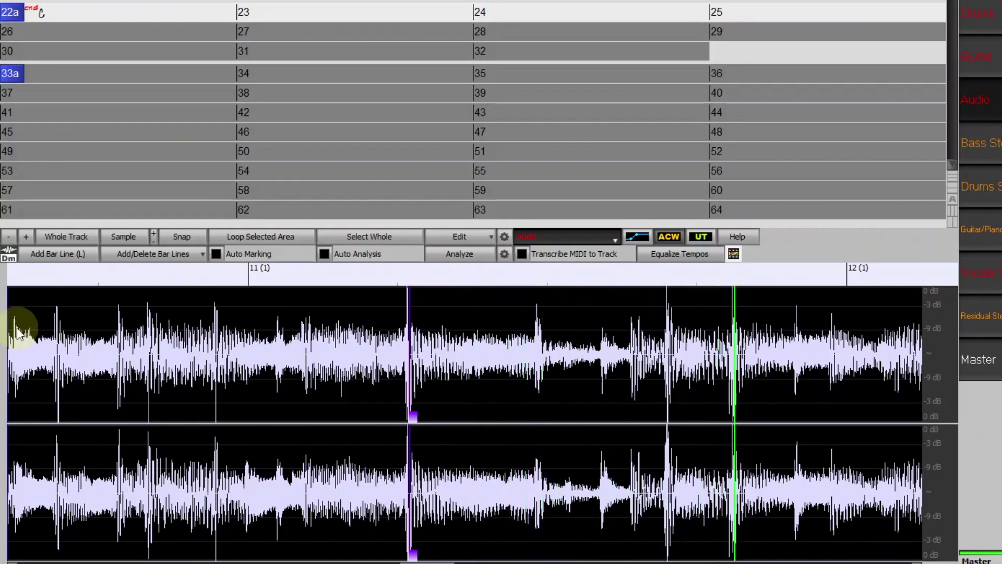
pyautogui.press('l')
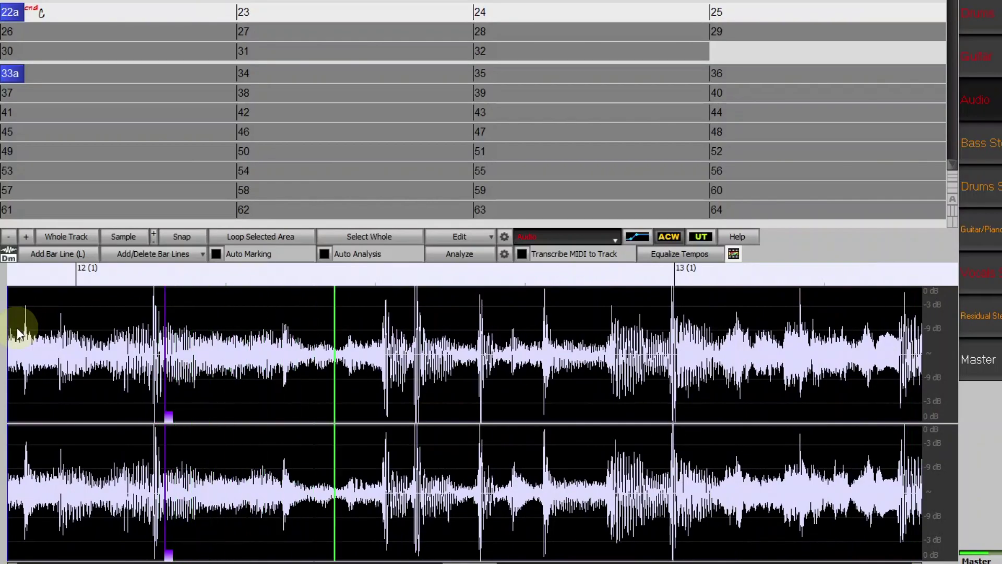
pyautogui.press('l')
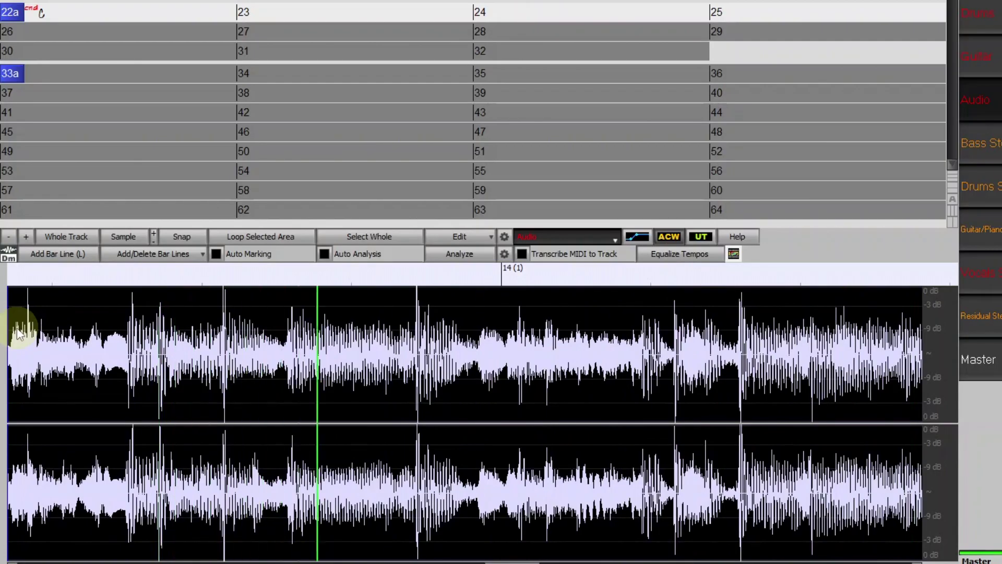
pyautogui.press('l')
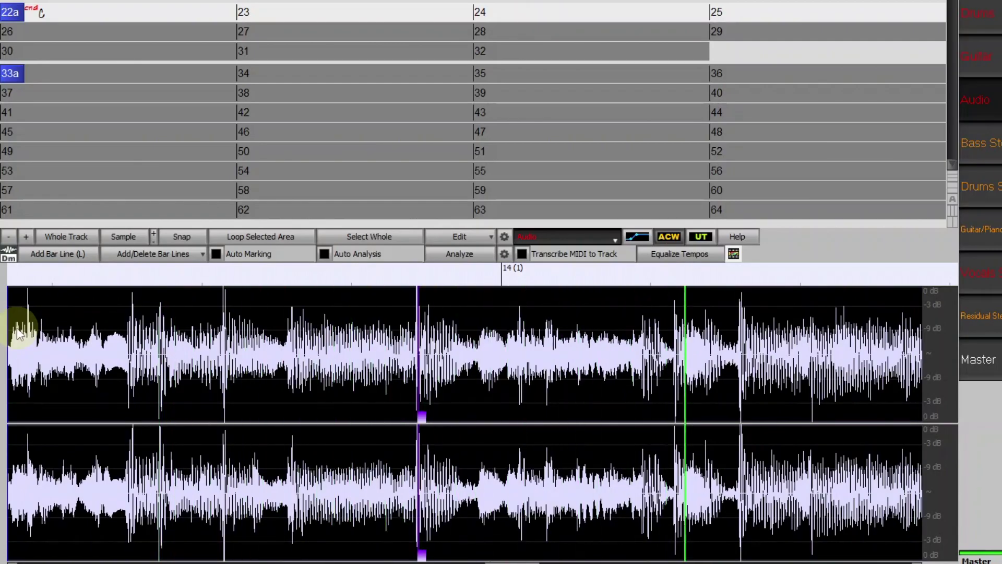
pyautogui.press('l')
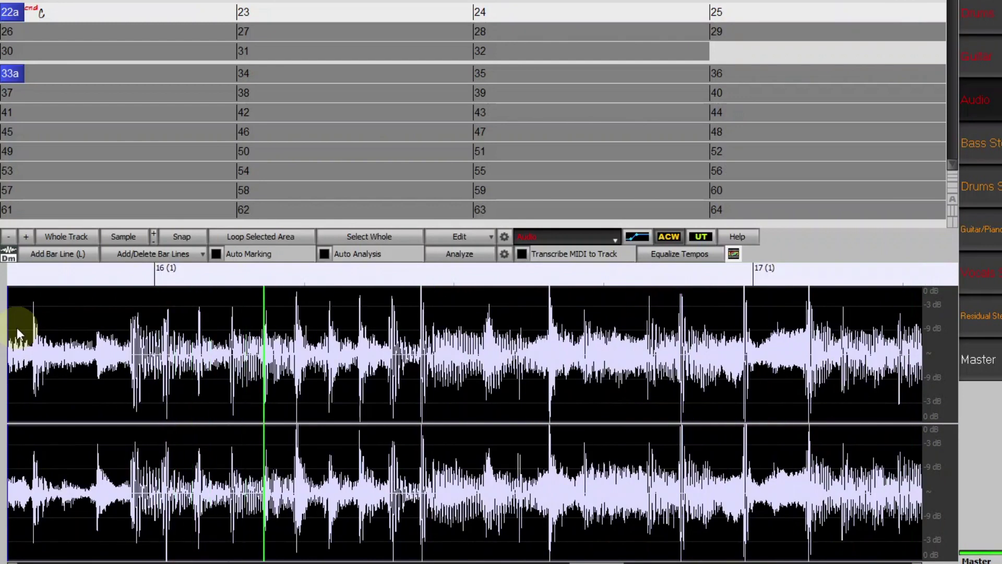
pyautogui.press('l')
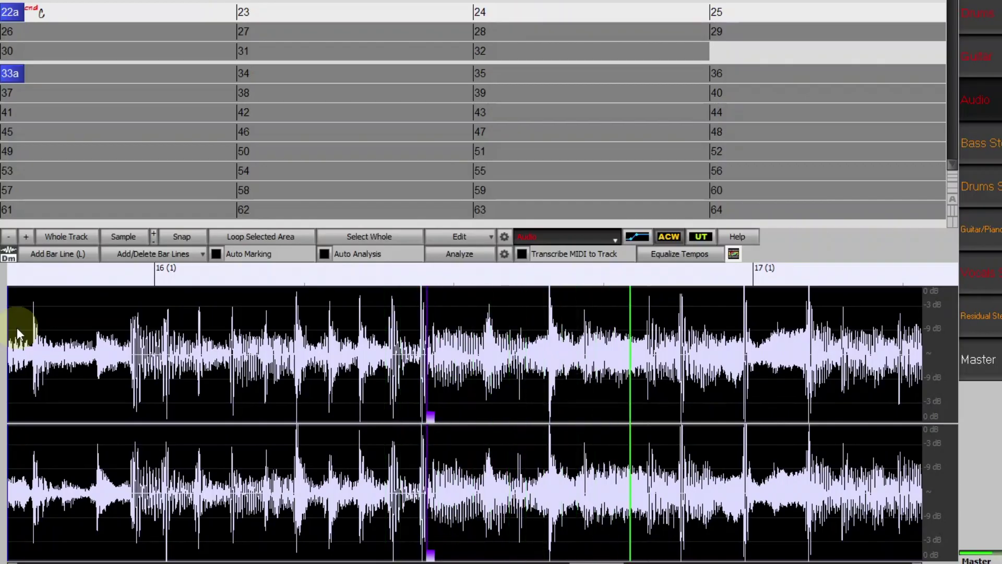
pyautogui.press('l')
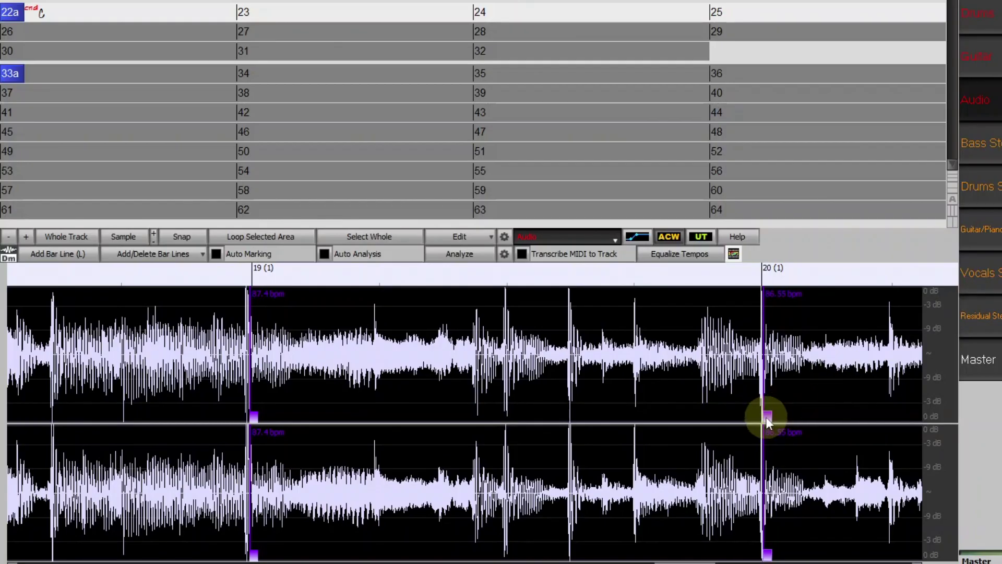
# - Nudge the bar 20, bar 6 and bar 5 lines so their tempos read about 85 bpm
pyautogui.moveTo(767, 418); pyautogui.dragTo(765, 417)
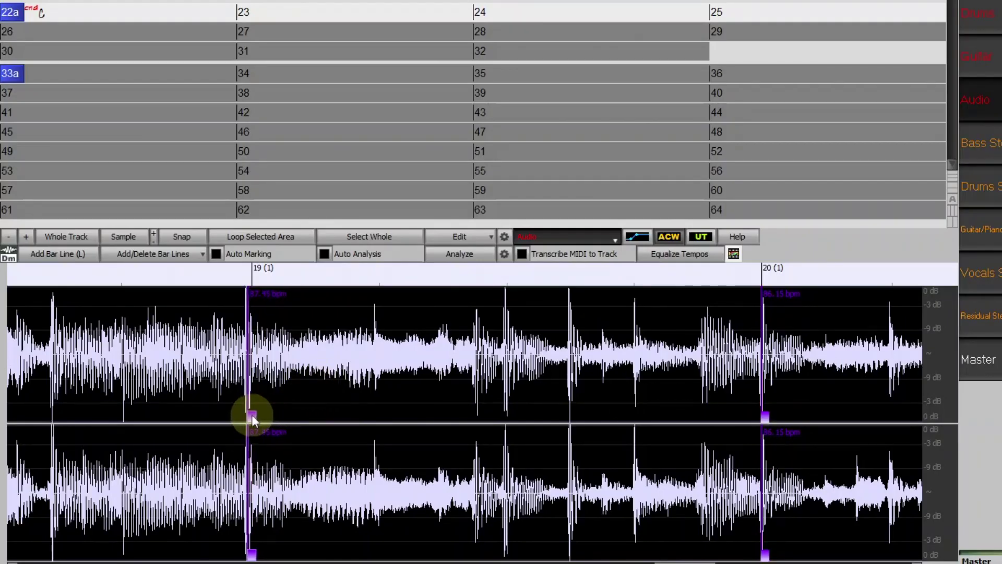
pyautogui.press('Home')
pyautogui.scroll(-2, 715, 360)
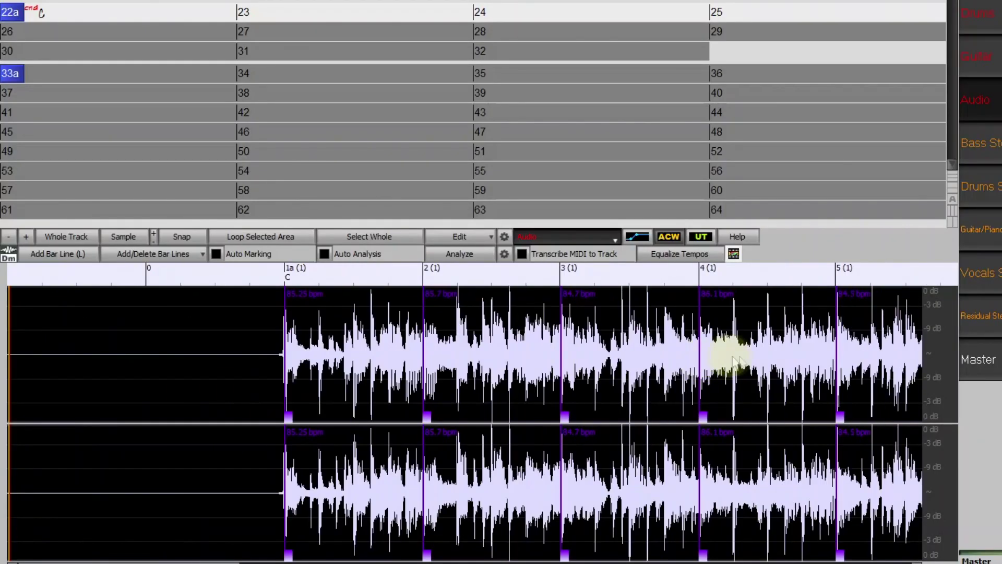
pyautogui.scroll(2, 698, 352)
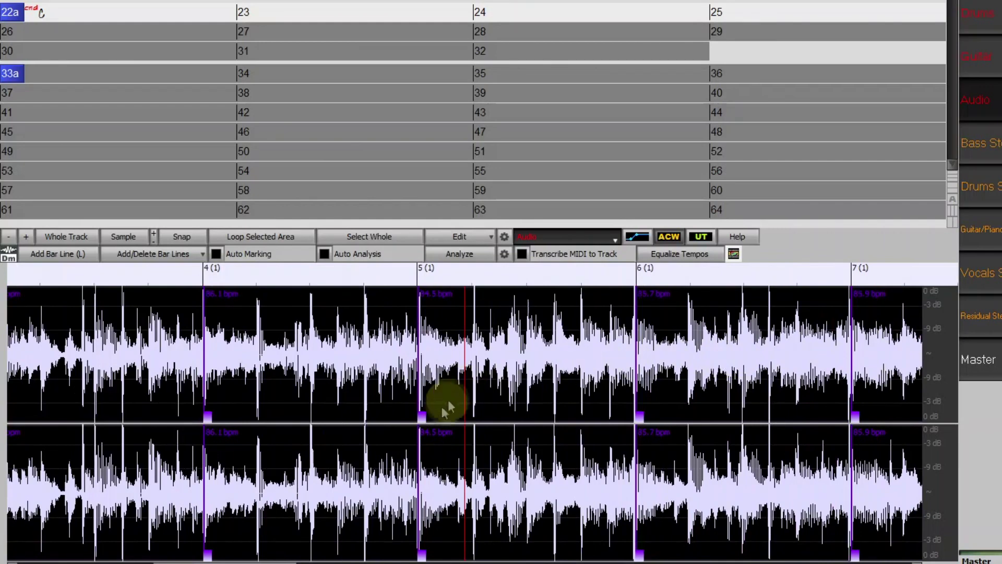
pyautogui.moveTo(641, 421); pyautogui.dragTo(639, 421)
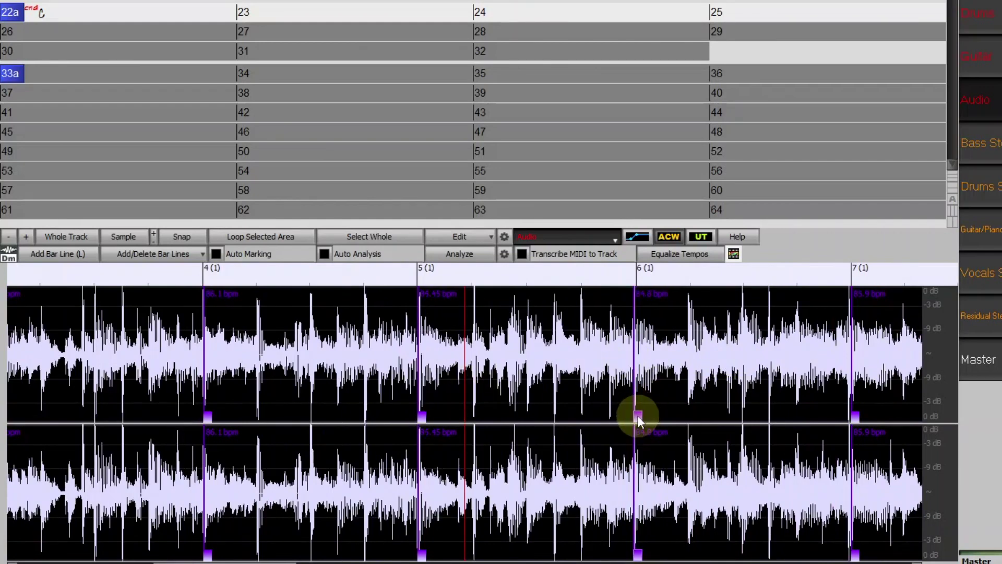
pyautogui.click(423, 424)
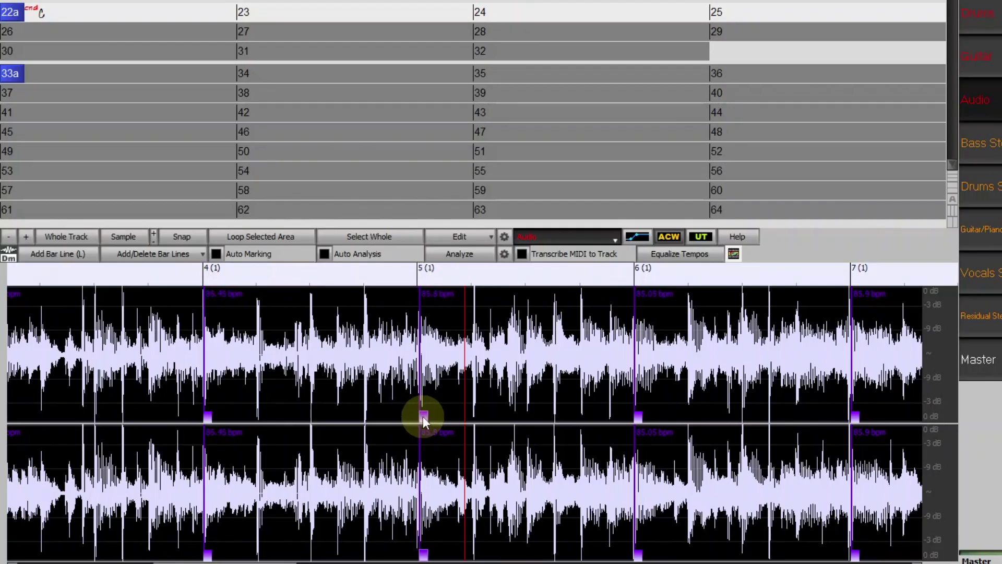
# - Return to the first bar and stop playback
pyautogui.scroll(-2, 302, 346)
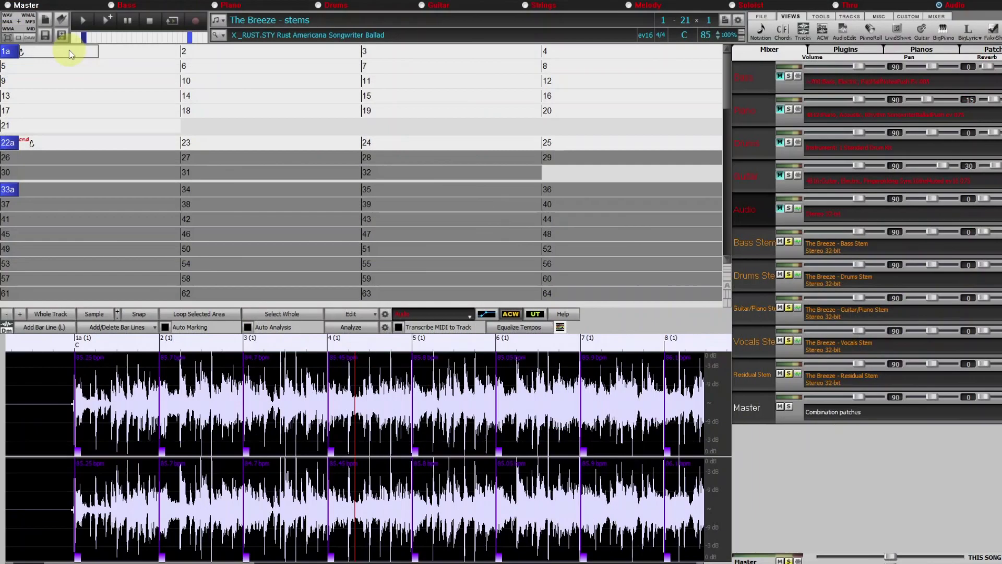
pyautogui.click(69, 50)
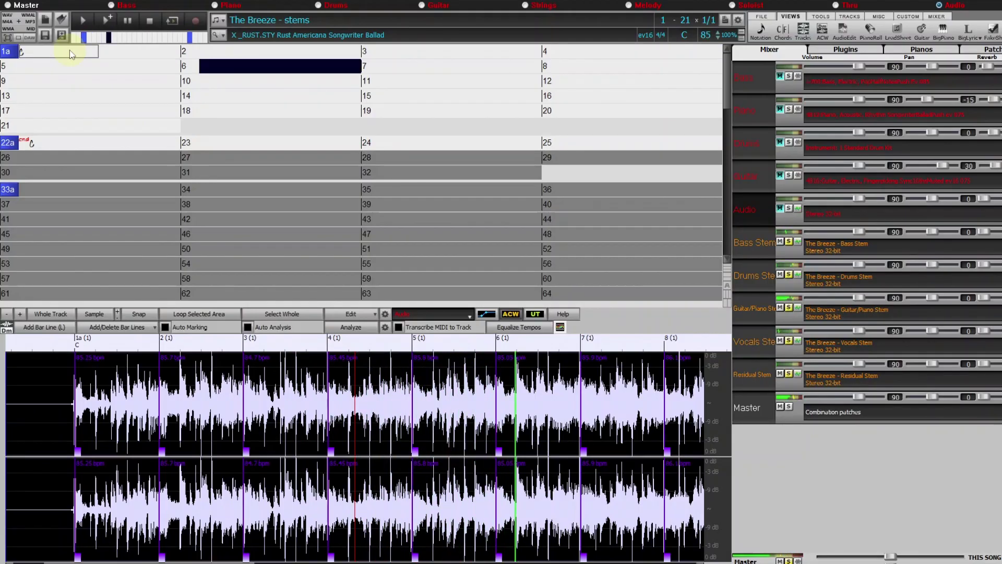
pyautogui.click(150, 21)
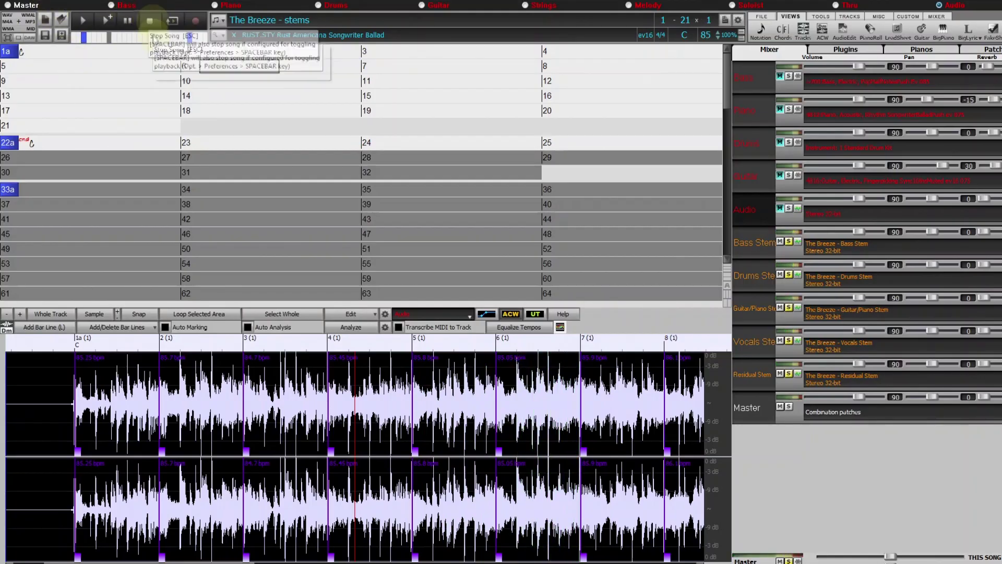
# - Analyze the audio's chords, mark a part at bar 5, and enter F#m in bar 6 and D in bar 11
pyautogui.click(362, 329)
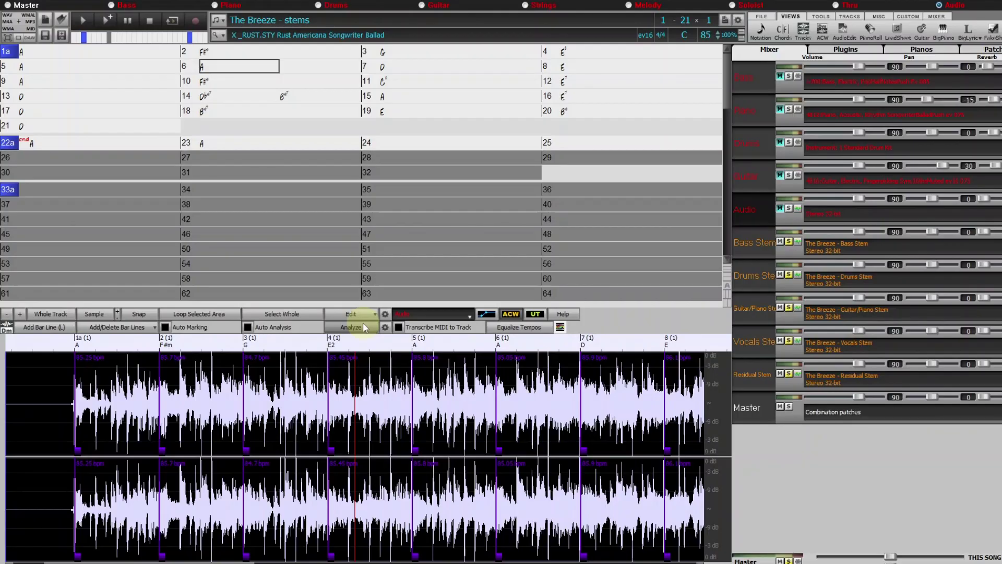
pyautogui.click(15, 68)
pyautogui.write('F#m')
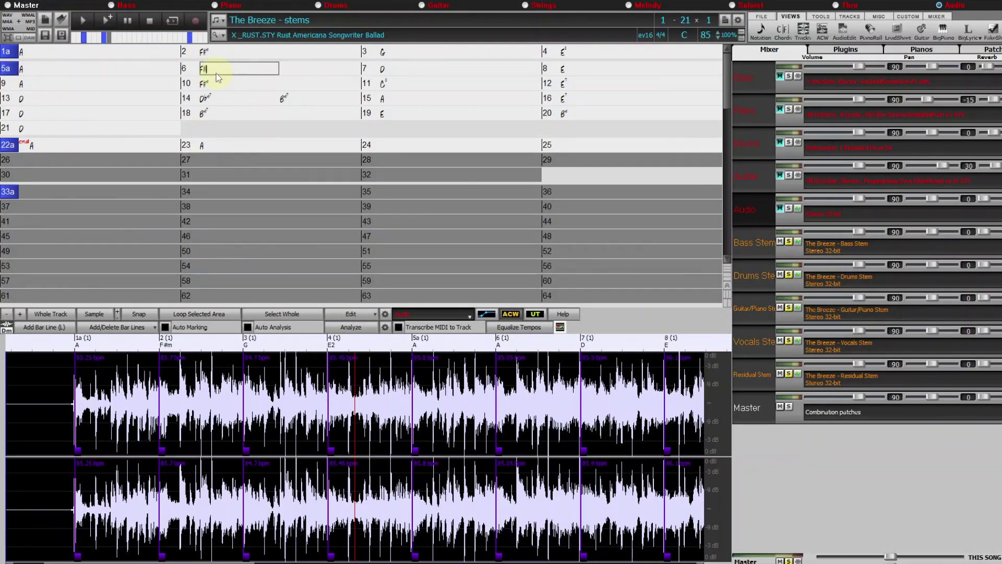
pyautogui.press('Return')
pyautogui.click(386, 82)
pyautogui.write('D')
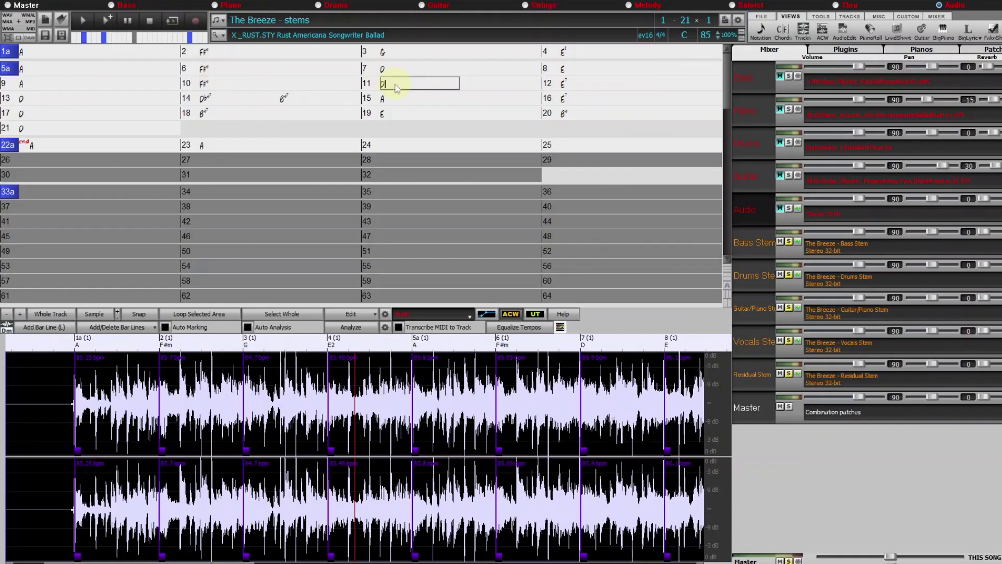
pyautogui.click(399, 98)
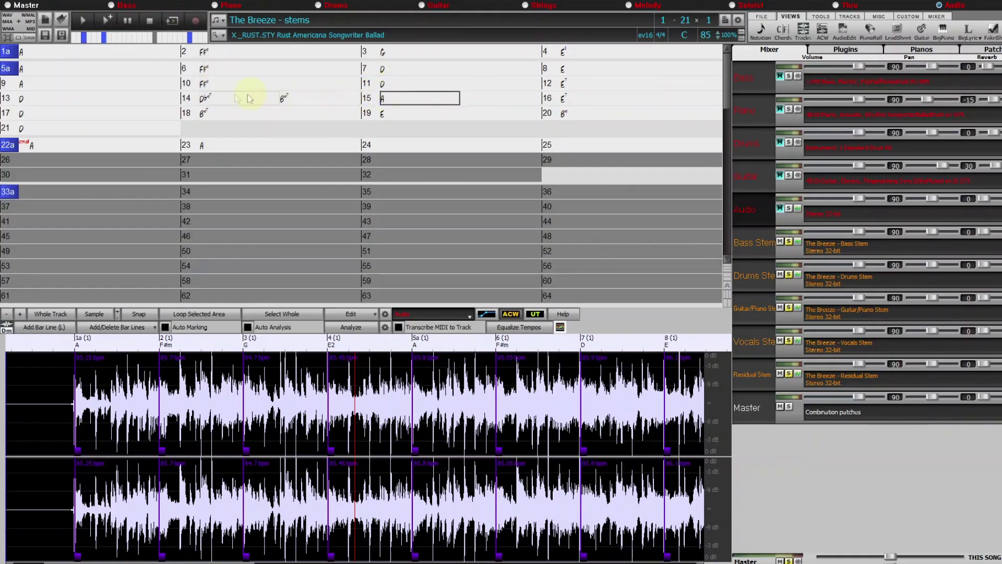
# - Add a part marker at bar 13, move the ending from bar 22 to bar 29, and close the waveform panel
pyautogui.click(16, 100)
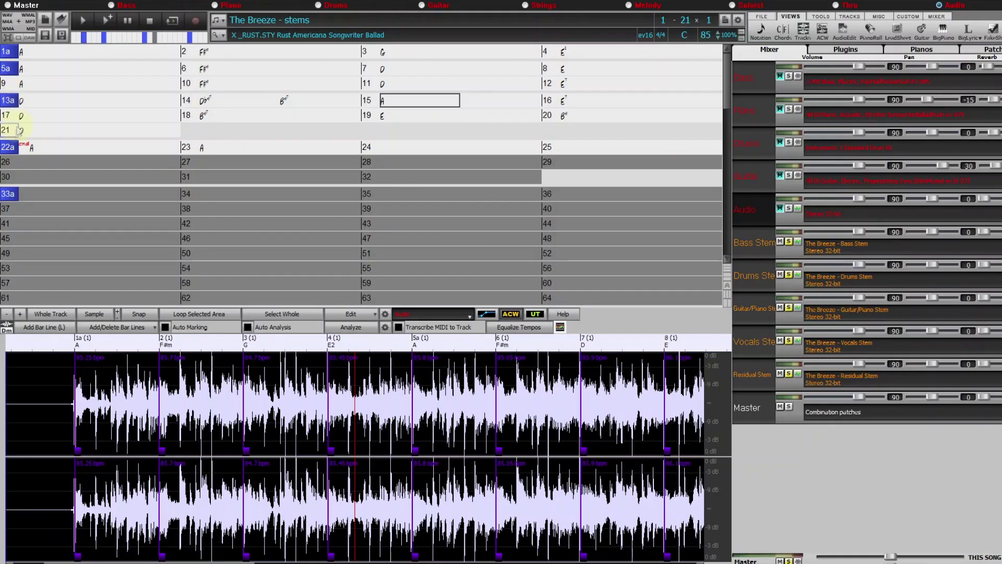
pyautogui.click(14, 147)
pyautogui.click(45, 163)
pyautogui.write('A')
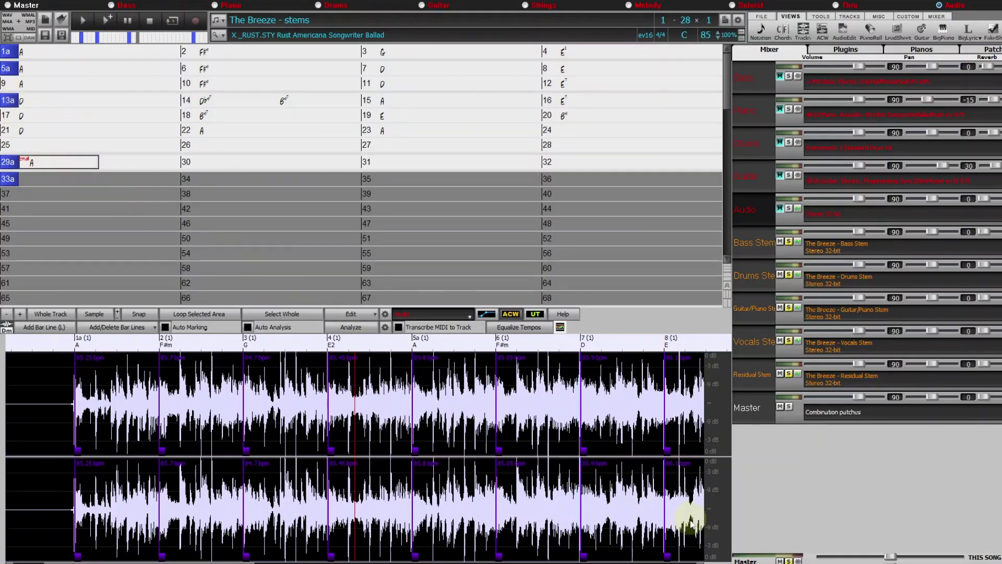
pyautogui.click(780, 560)
pyautogui.click(780, 560)
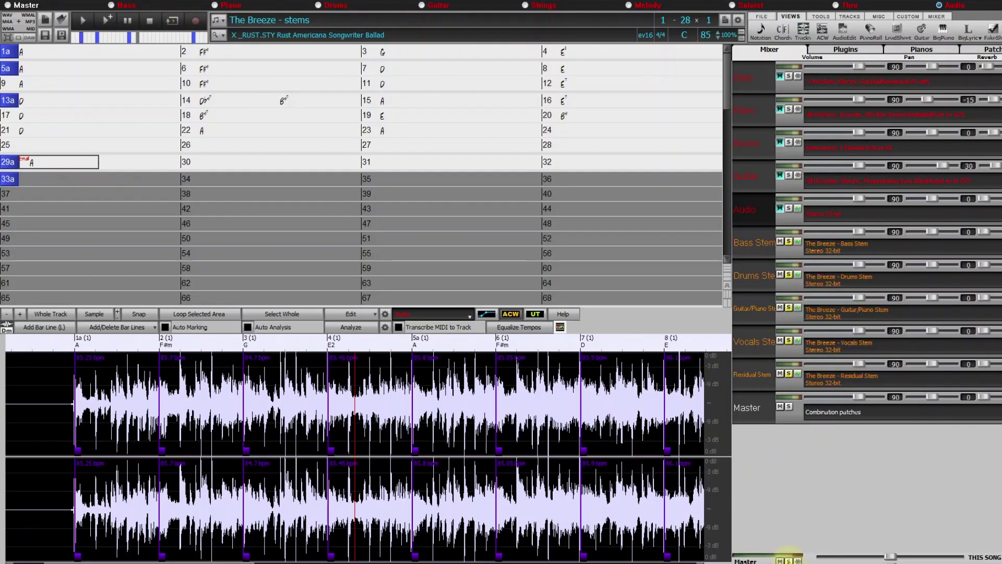
pyautogui.click(823, 31)
# - Filter the StylePicker to 4/4, even feel and 85 bpm, sorted by date newest first
pyautogui.press('F9')
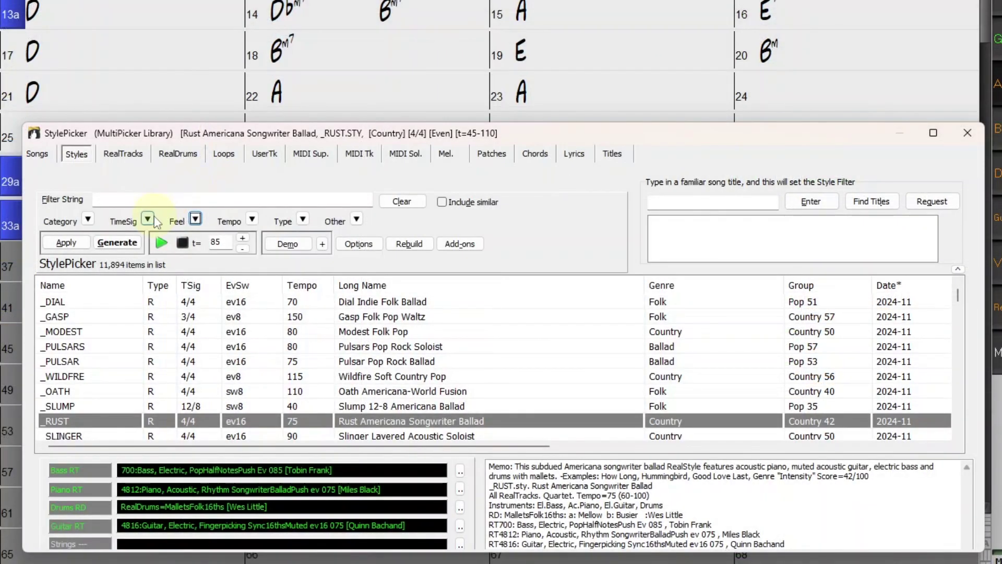
pyautogui.click(148, 219)
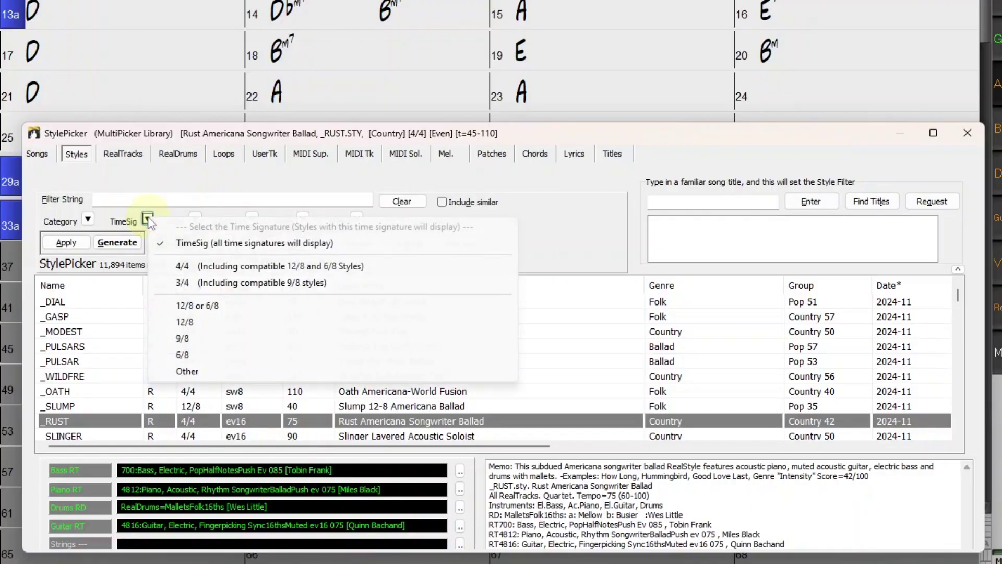
pyautogui.click(188, 262)
pyautogui.click(181, 220)
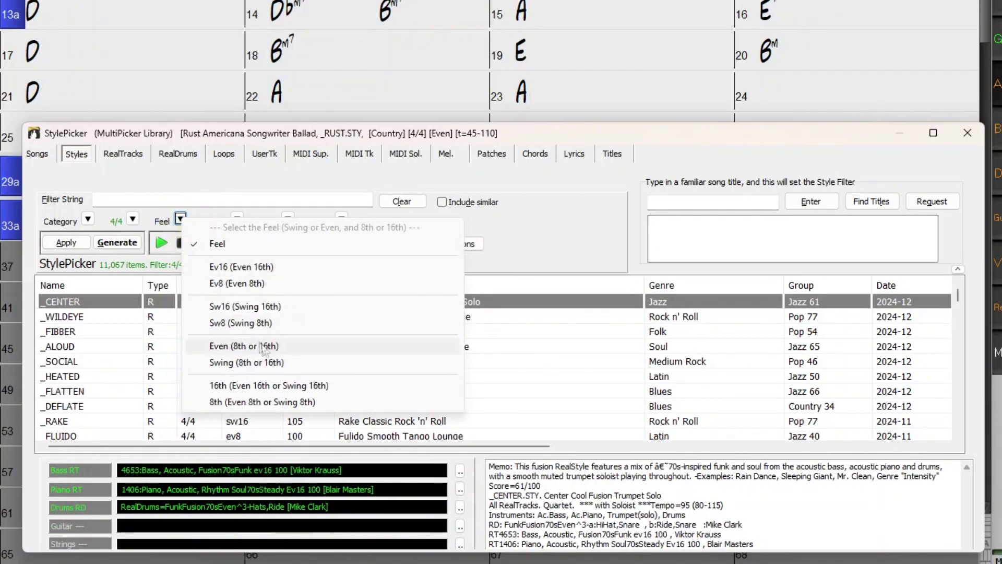
pyautogui.click(287, 346)
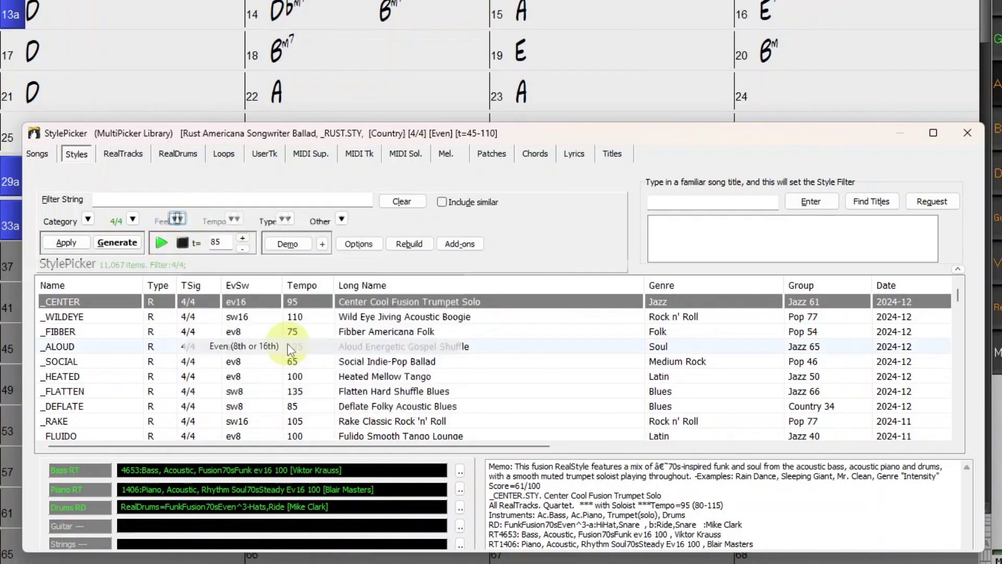
pyautogui.click(231, 219)
pyautogui.click(303, 22)
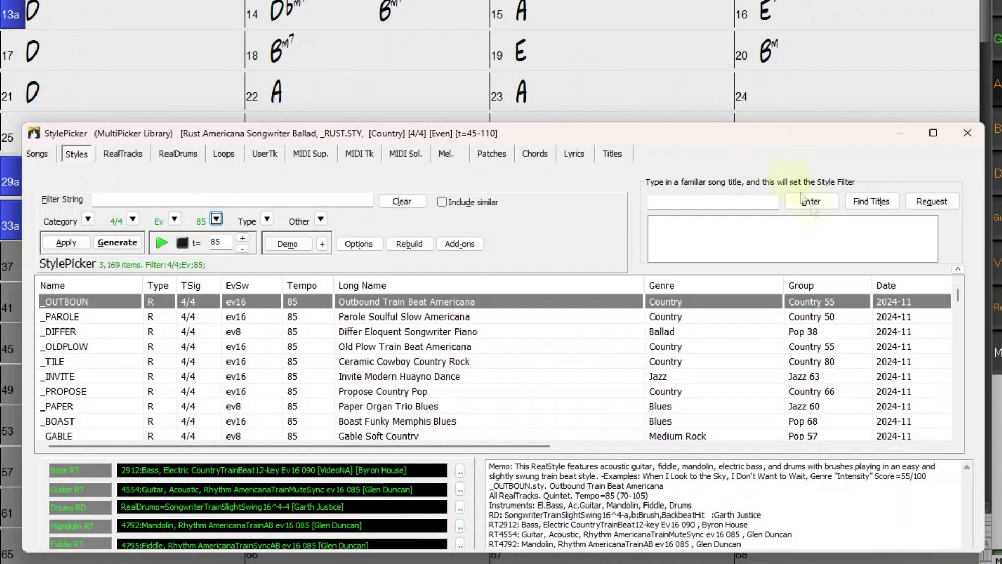
pyautogui.click(906, 286)
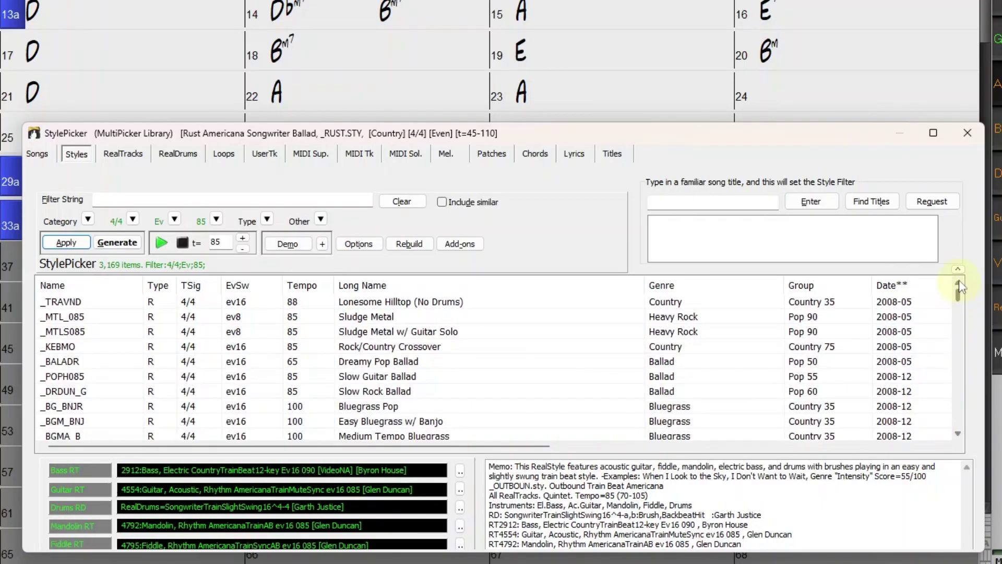
pyautogui.click(902, 289)
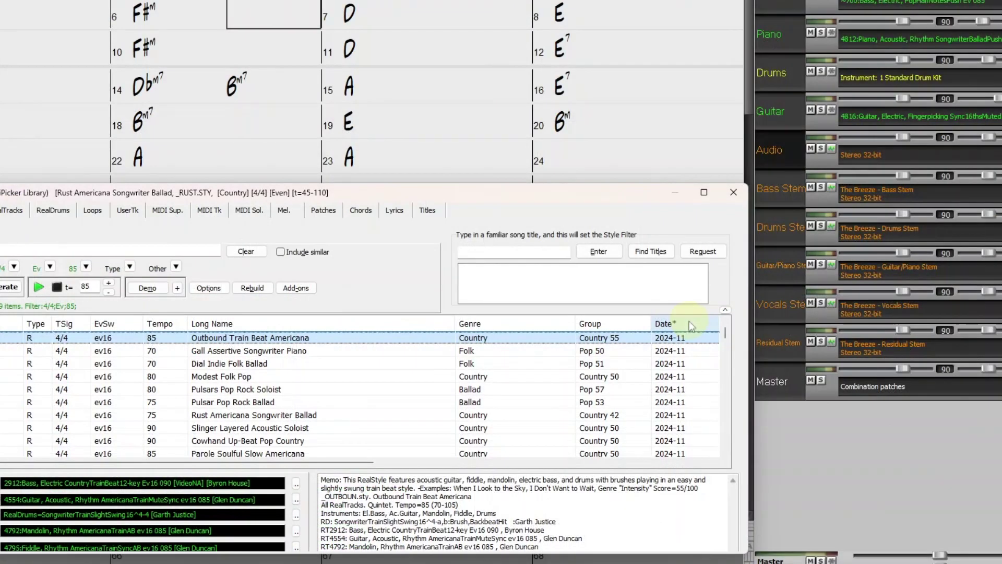
# - Mute the Audio, Bass, Drums, Guitar/Piano and Residual stem tracks, leaving only the vocals
pyautogui.click(810, 149)
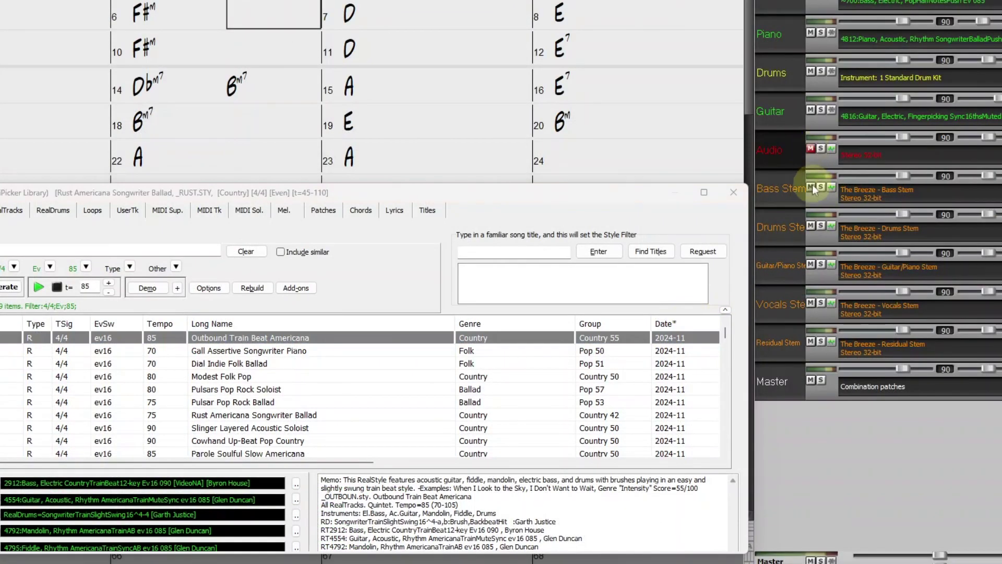
pyautogui.click(812, 186)
pyautogui.click(811, 225)
pyautogui.click(812, 264)
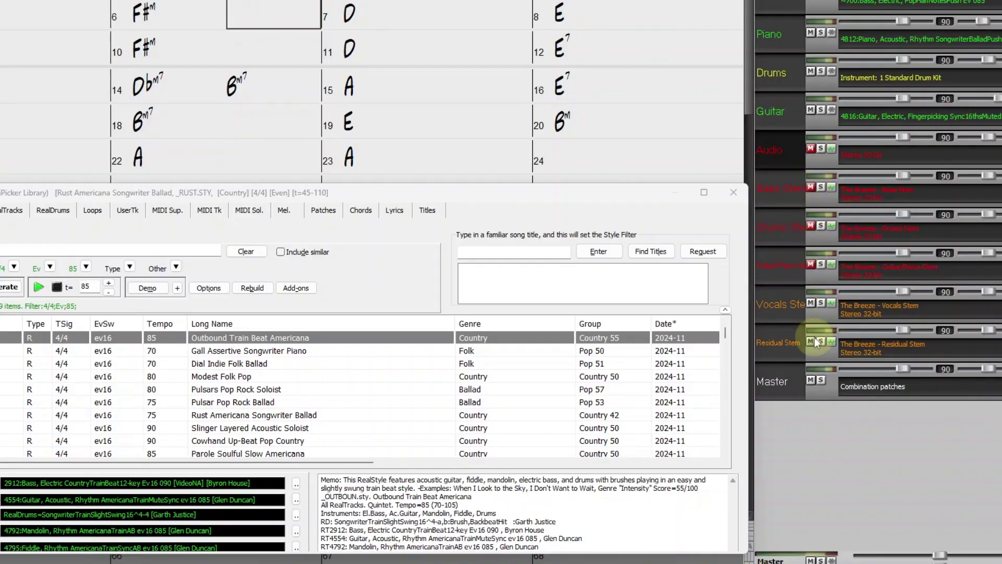
pyautogui.click(810, 342)
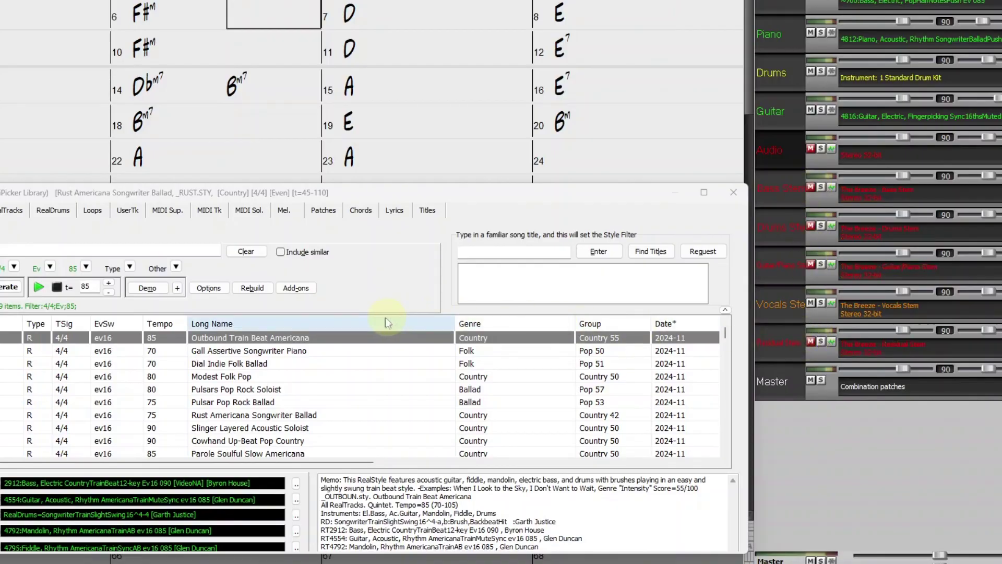
# - Audition Outbound Train Beat Americana and Gall Assertive Songwriter Piano while adjusting the Vocals Stem volume
pyautogui.click(260, 338)
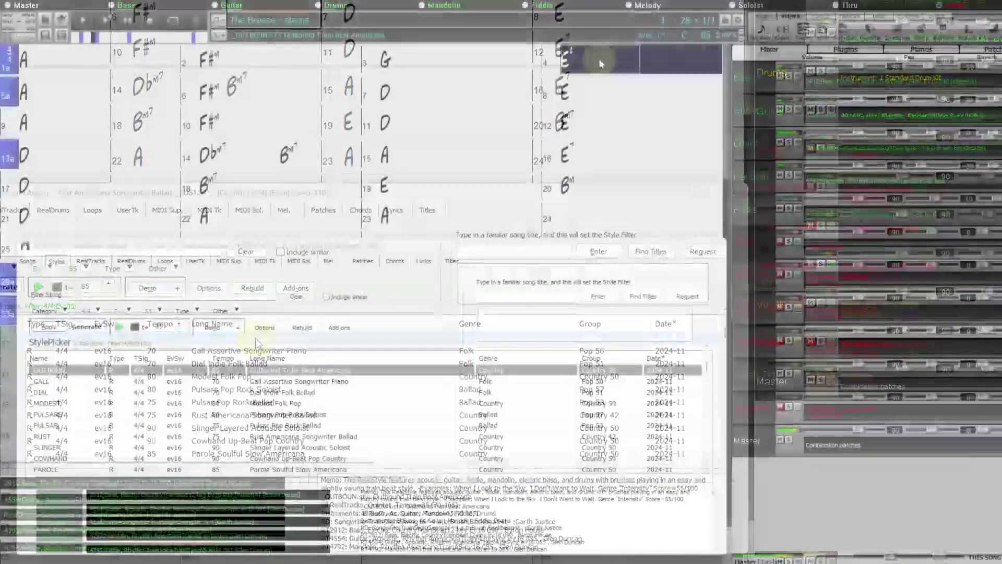
pyautogui.click(597, 55)
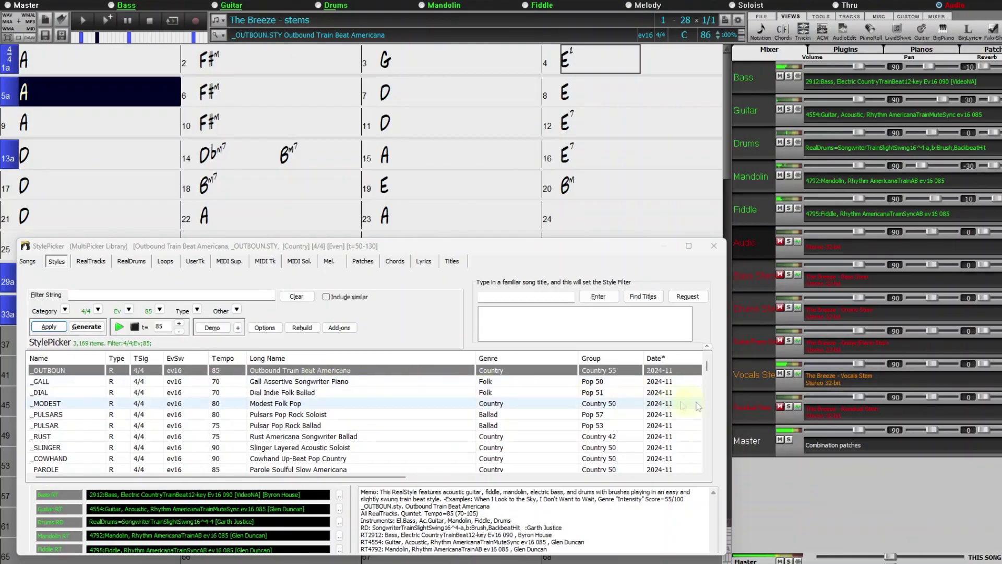
pyautogui.moveTo(862, 365); pyautogui.dragTo(851, 364)
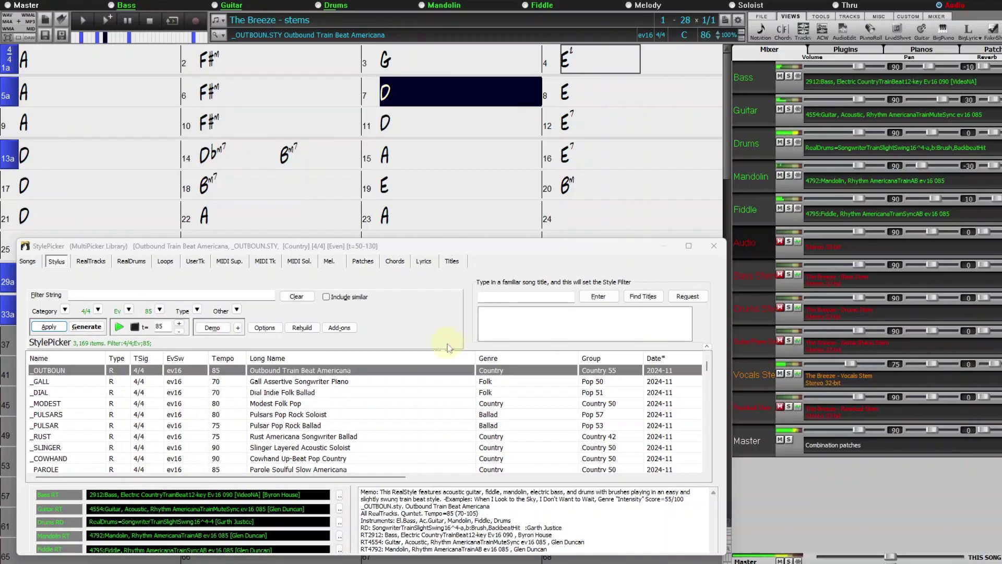
pyautogui.click(317, 382)
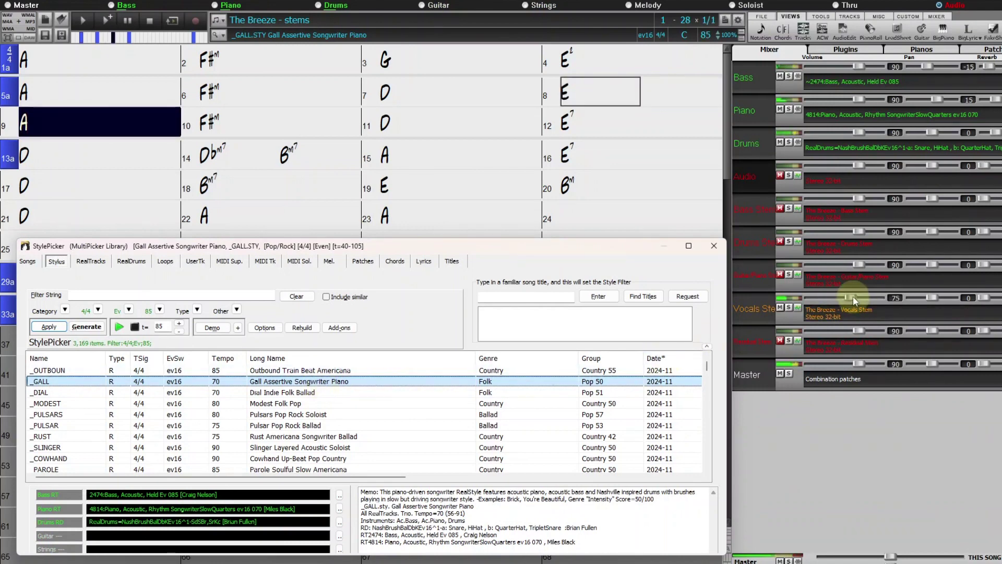
pyautogui.moveTo(853, 297); pyautogui.dragTo(861, 299)
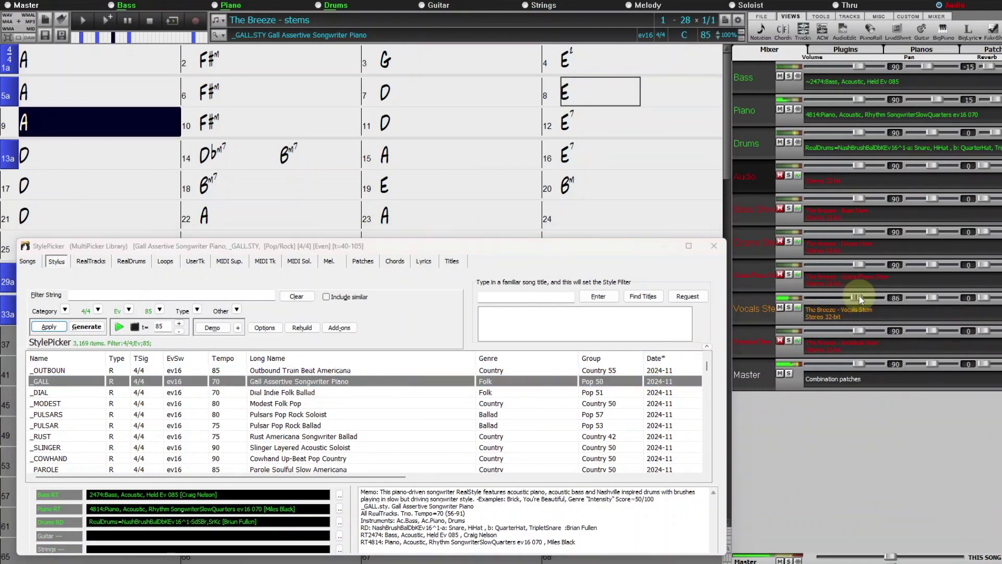
# - Try Dial Indie Folk Ballad and Modest Folk Pop, then load Rust Americana Songwriter Ballad with bass muted
pyautogui.click(311, 392)
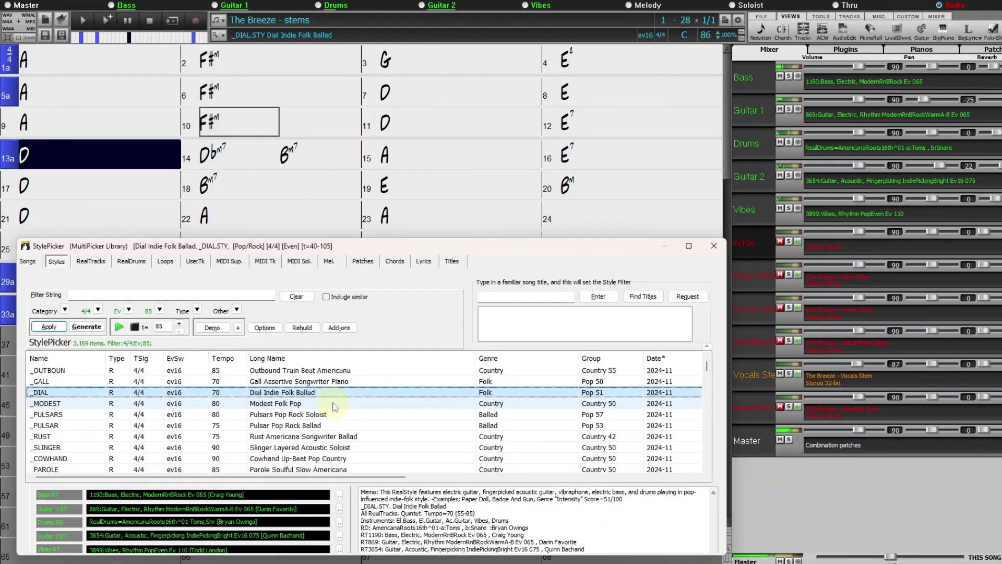
pyautogui.click(334, 404)
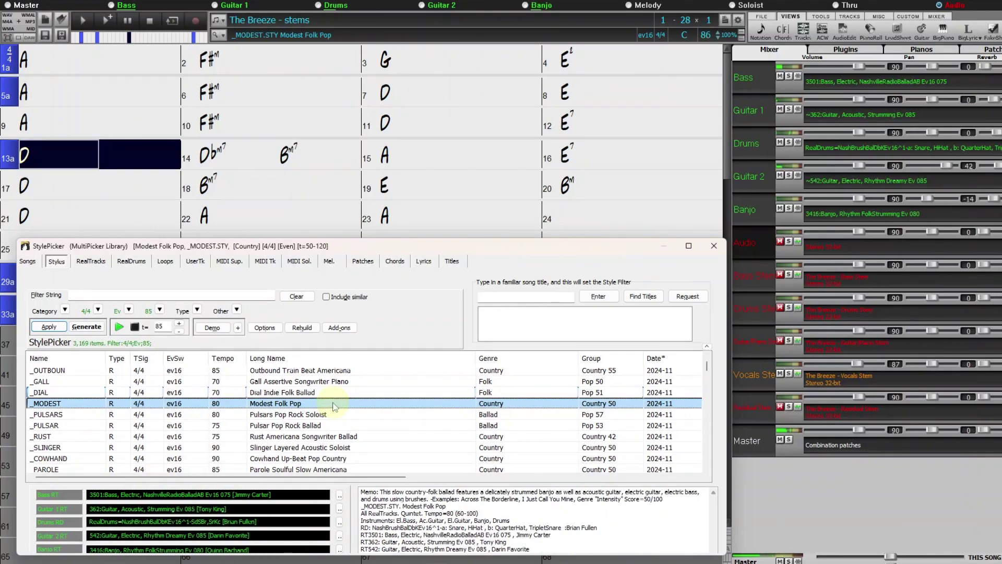
pyautogui.scroll(-2, 349, 411)
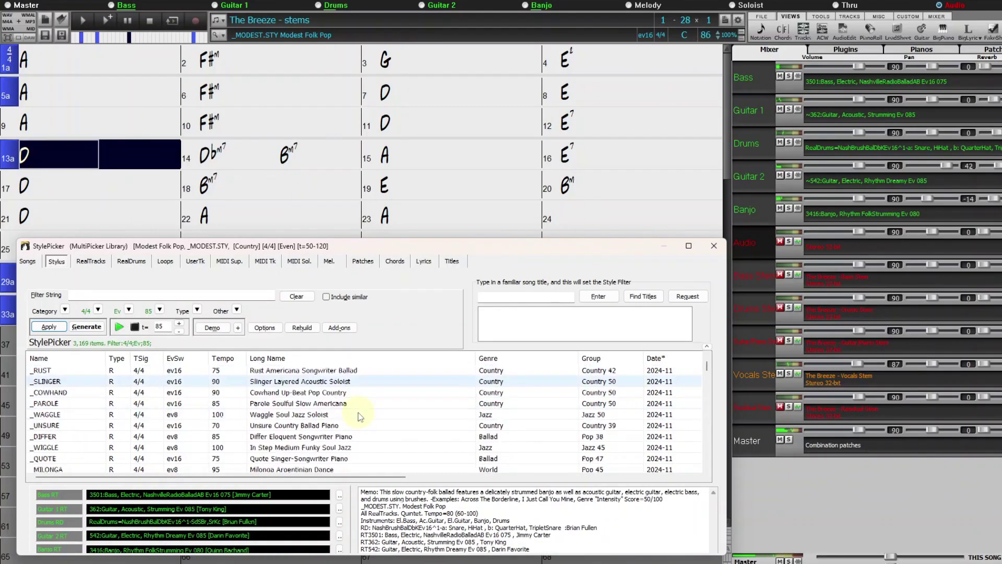
pyautogui.doubleClick(389, 372)
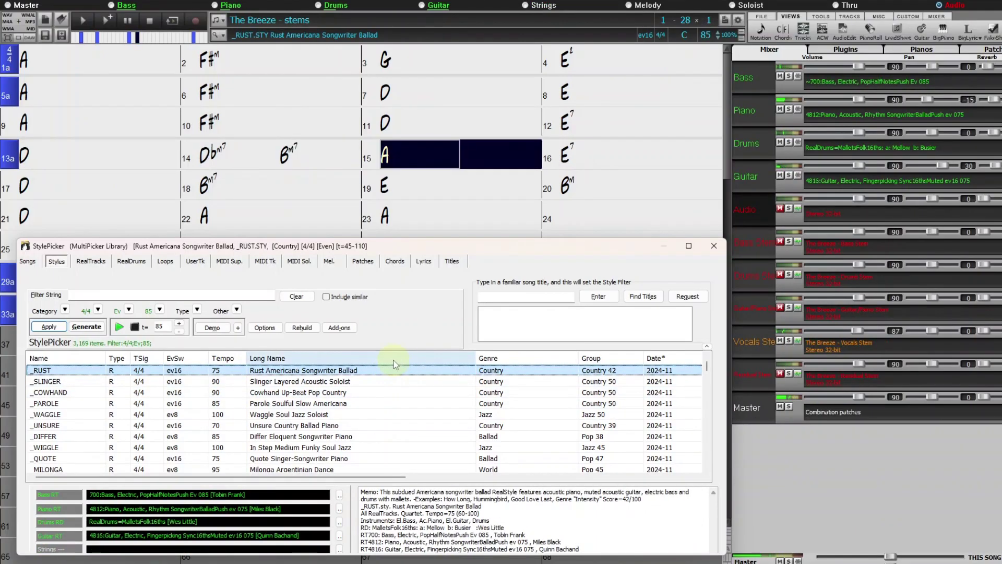
pyautogui.click(780, 77)
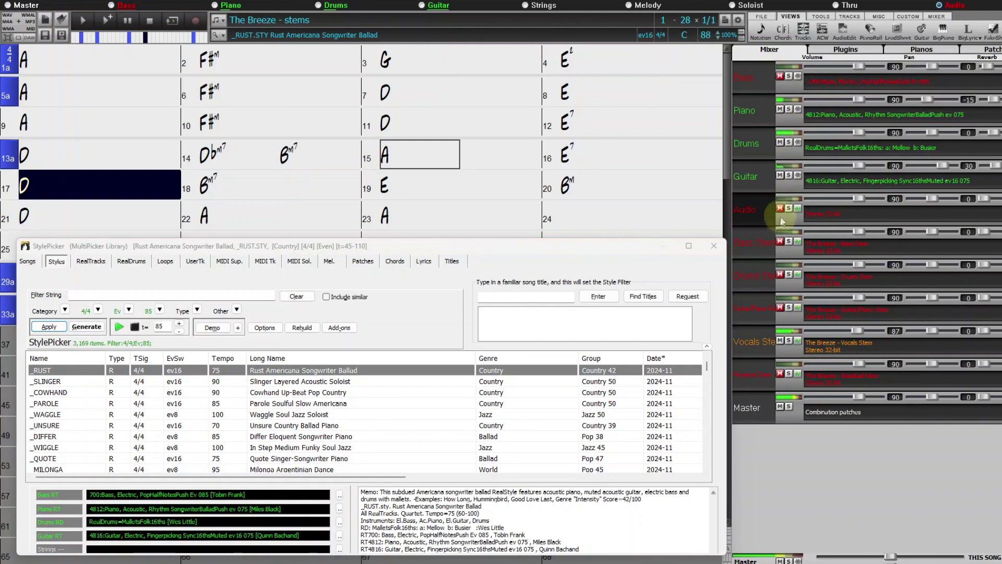
# - Unmute the Bass and Guitar/Piano stems and lower the Guitar/Piano stem's volume
pyautogui.click(782, 240)
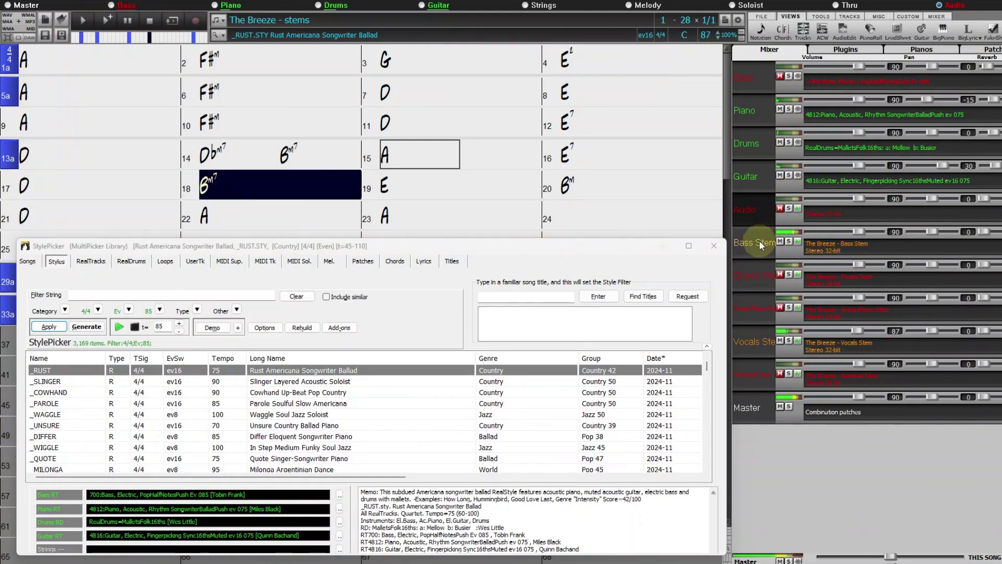
pyautogui.click(780, 307)
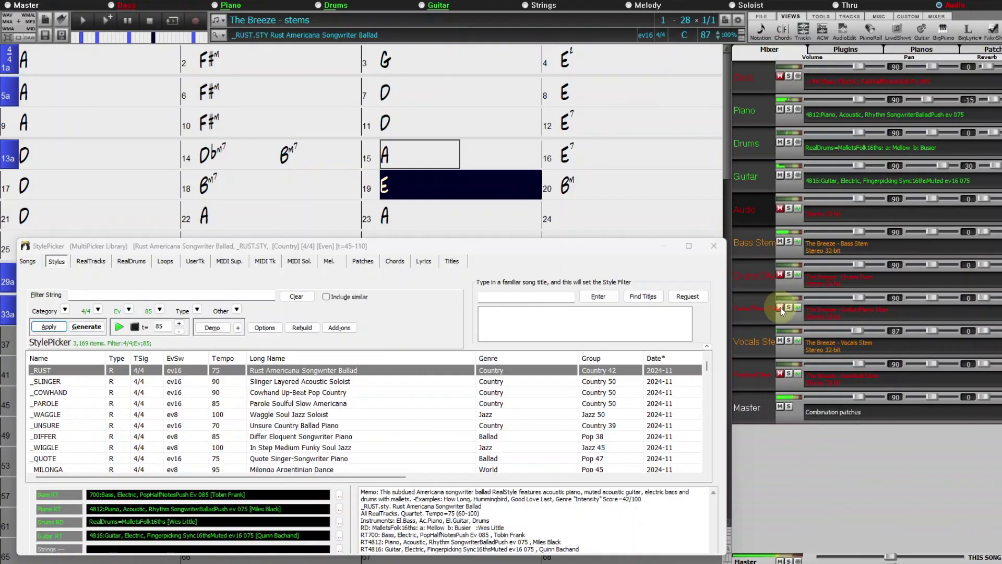
pyautogui.moveTo(861, 298); pyautogui.dragTo(847, 298)
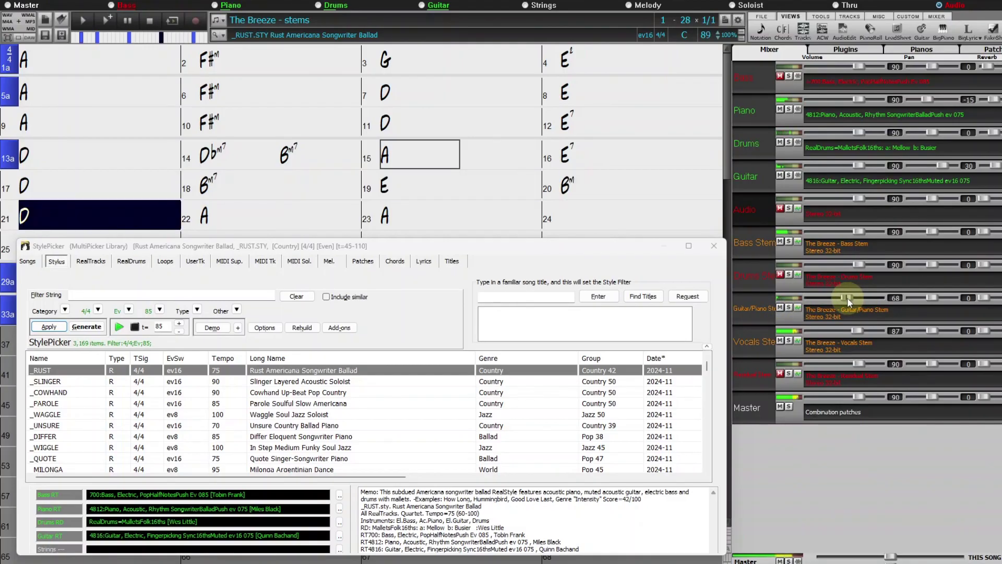
# - Load the Parole Soulful Slow Americana style, move the song position to bar 5, and close the browser
pyautogui.click(338, 403)
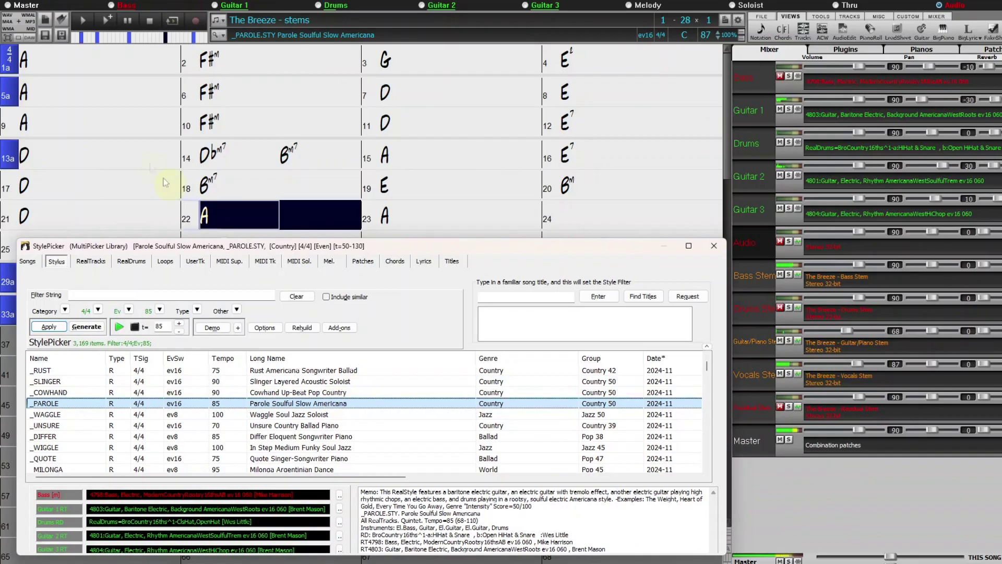
pyautogui.click(57, 94)
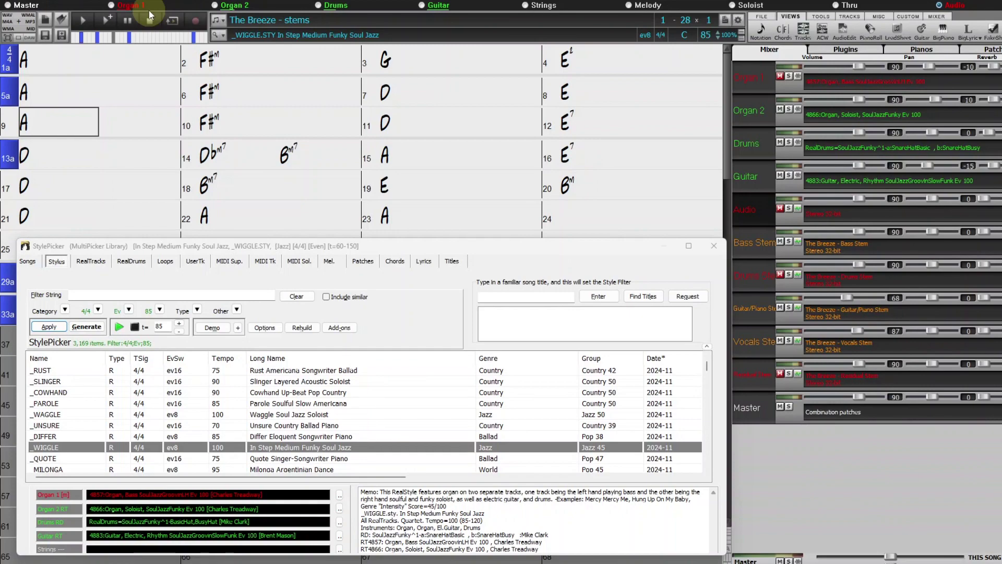
pyautogui.click(715, 246)
# - Open the audio editor and zoom the waveform out to show several bars with their tempos
pyautogui.click(843, 30)
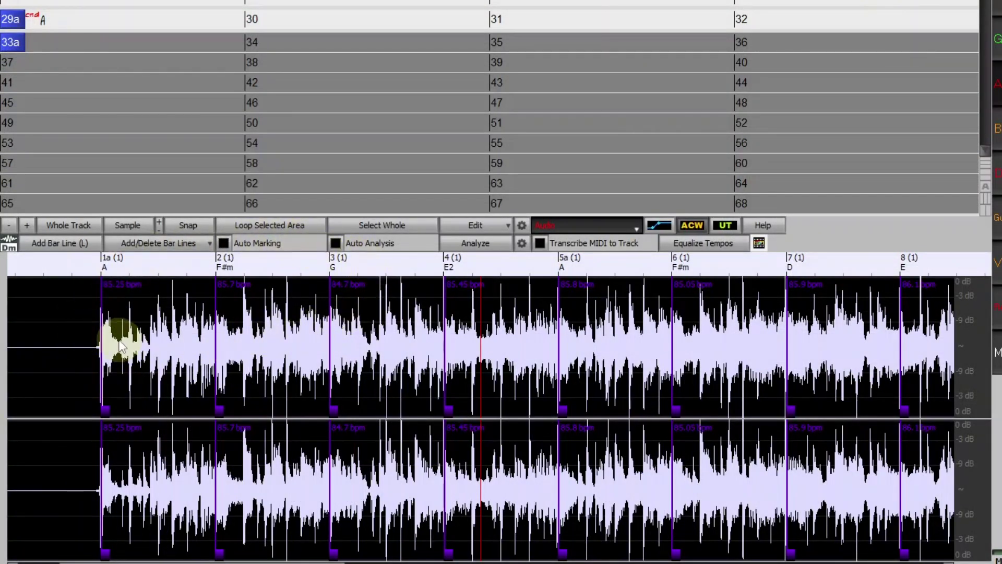
pyautogui.moveTo(121, 345); pyautogui.dragTo(569, 379)
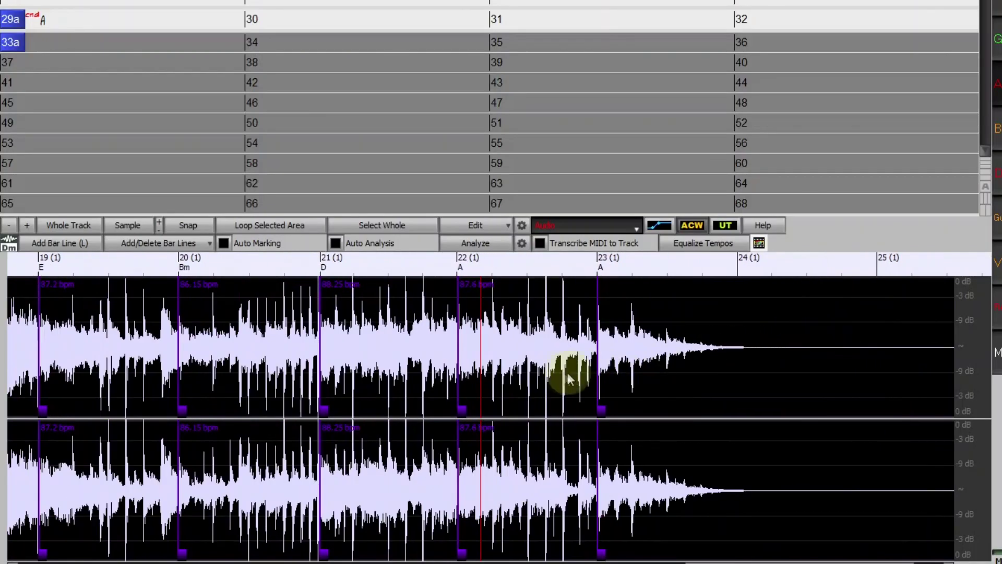
# - Equalize every bar of the audio to a constant 85 bpm and scroll through the result
pyautogui.click(730, 245)
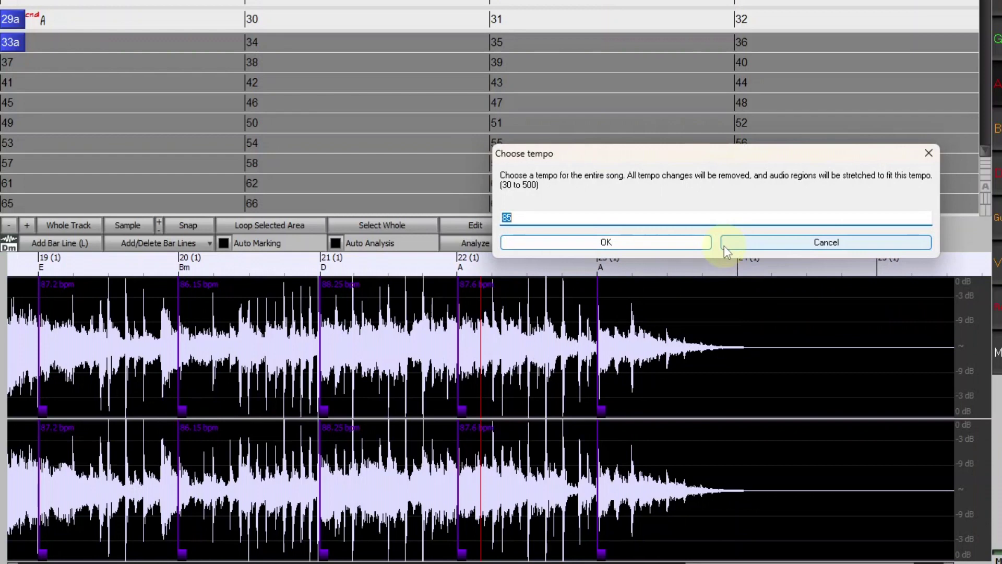
pyautogui.click(653, 243)
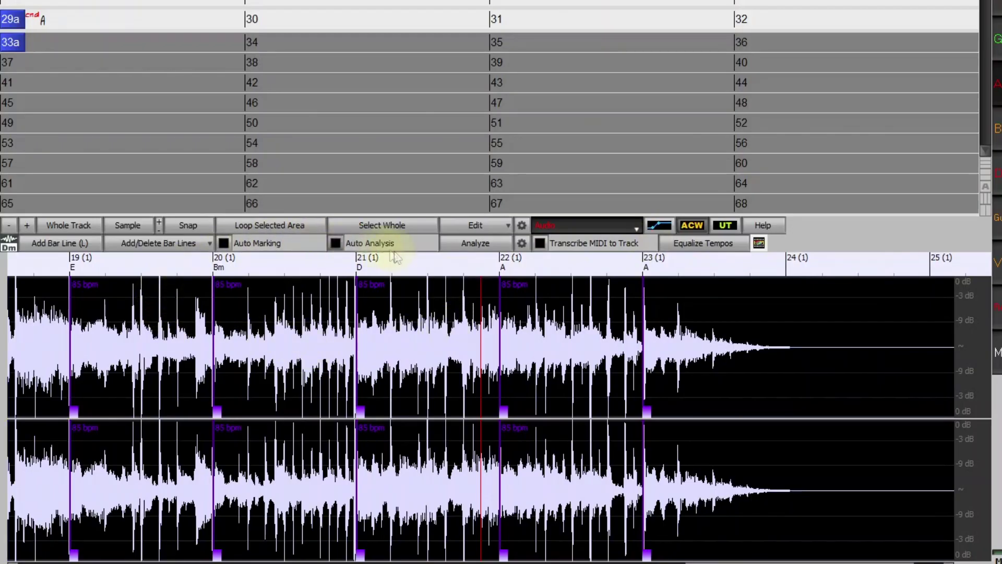
pyautogui.scroll(-1, 389, 300)
pyautogui.scroll(-2, 389, 299)
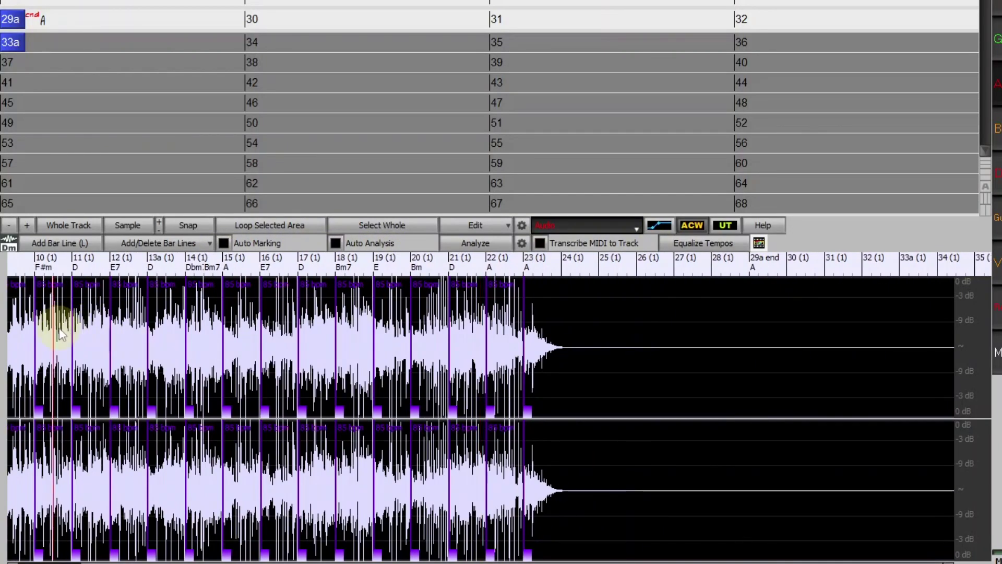
pyautogui.scroll(1, 60, 329)
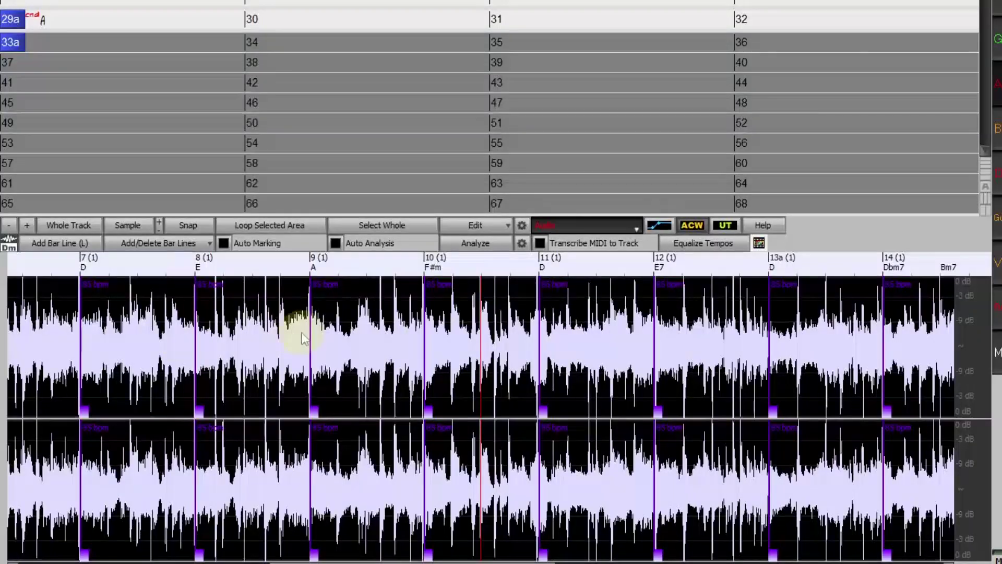
pyautogui.scroll(-2, 311, 338)
pyautogui.scroll(2, 118, 330)
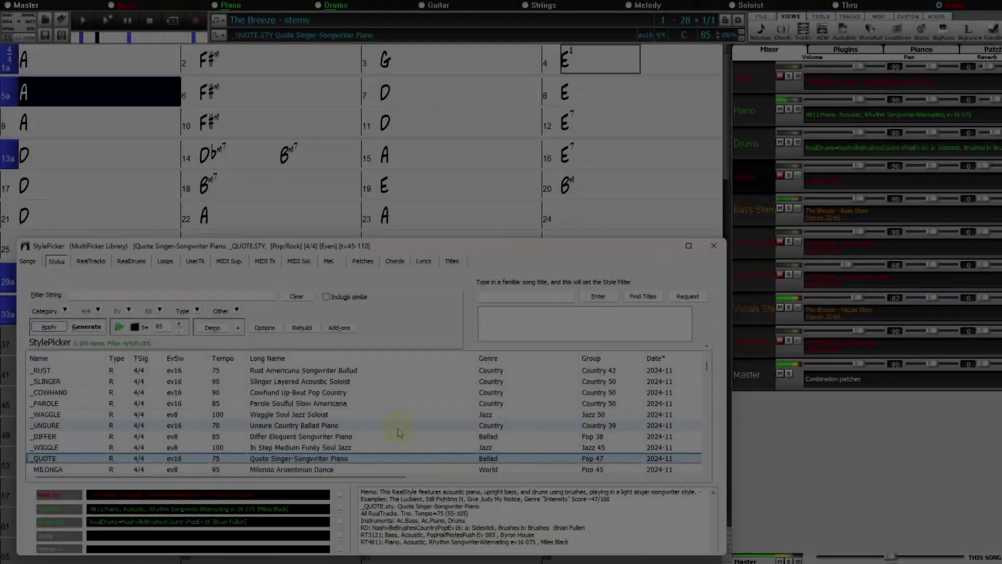
# - Audition Old Plow Train Beat Americana, then pick Belch 80s Hard Rock further down the list
pyautogui.scroll(-2, 360, 439)
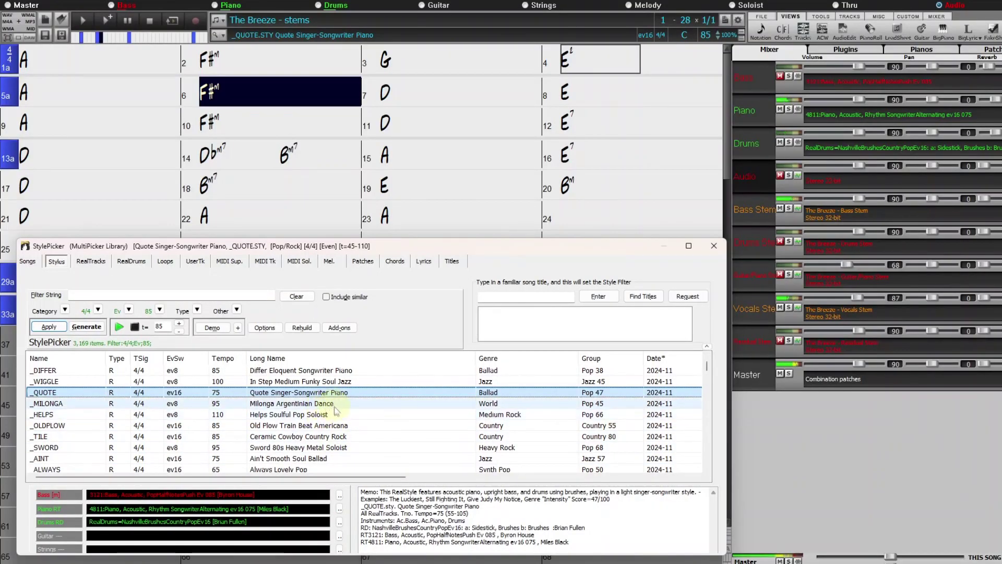
pyautogui.doubleClick(374, 426)
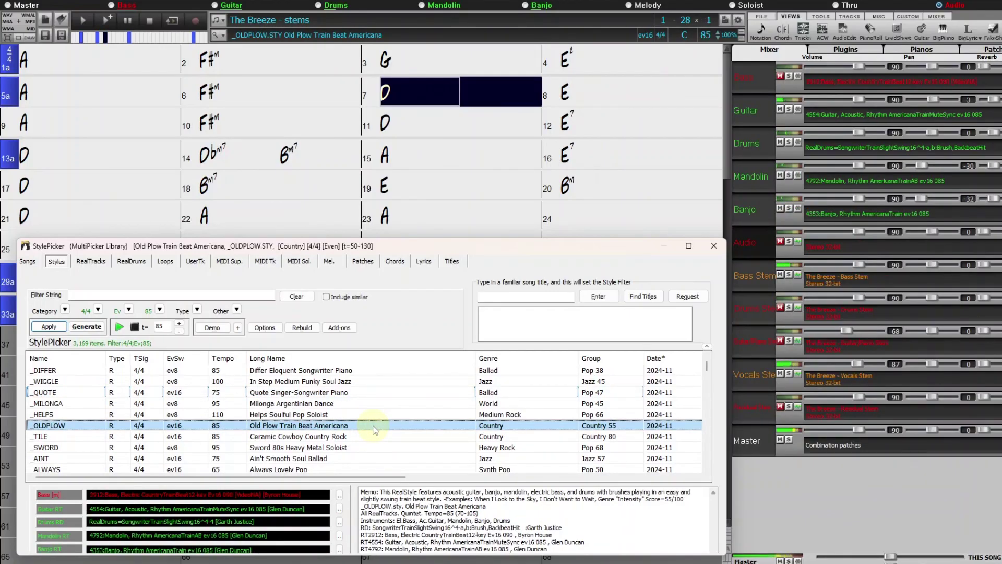
pyautogui.scroll(-1, 378, 435)
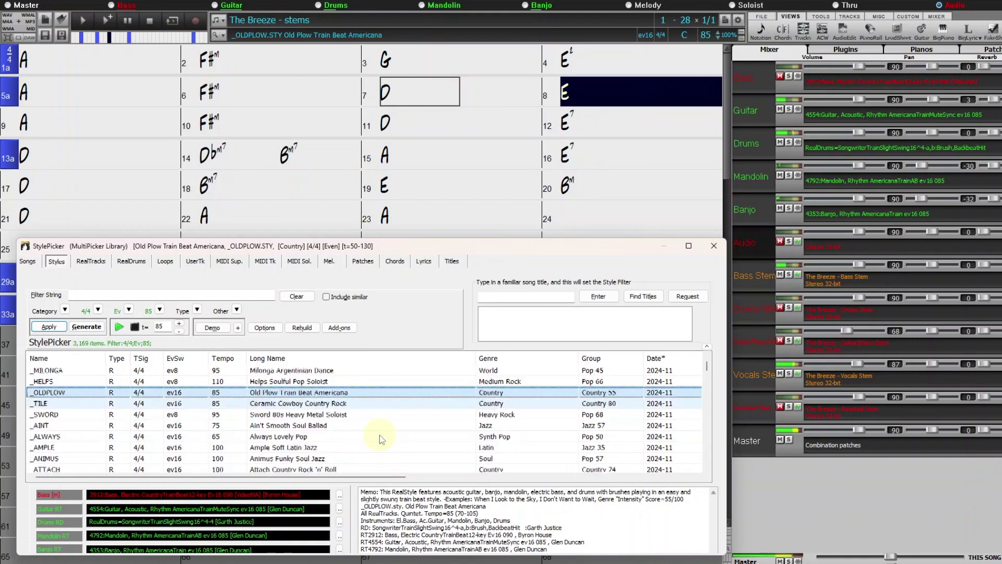
pyautogui.scroll(-1, 380, 435)
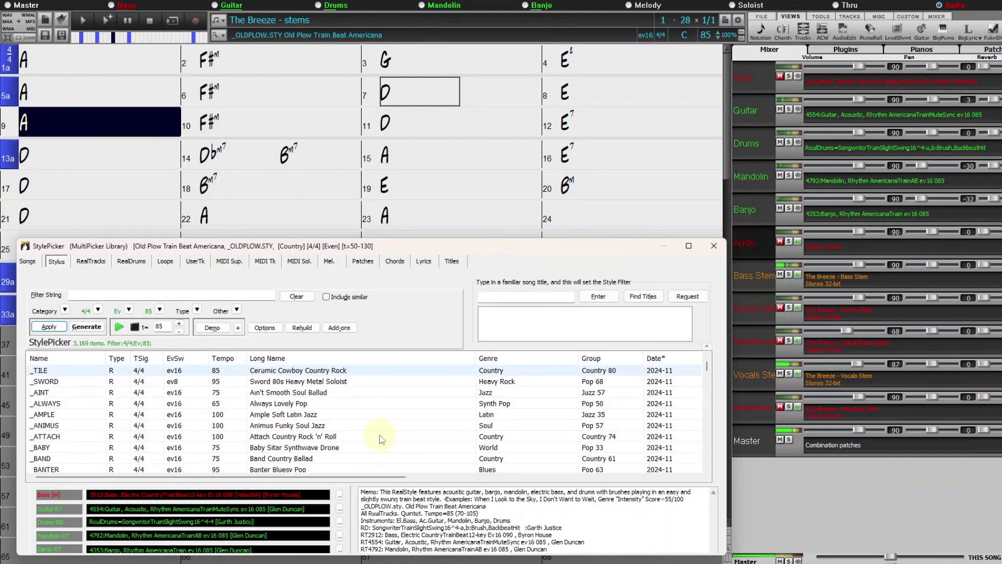
pyautogui.scroll(-1, 380, 434)
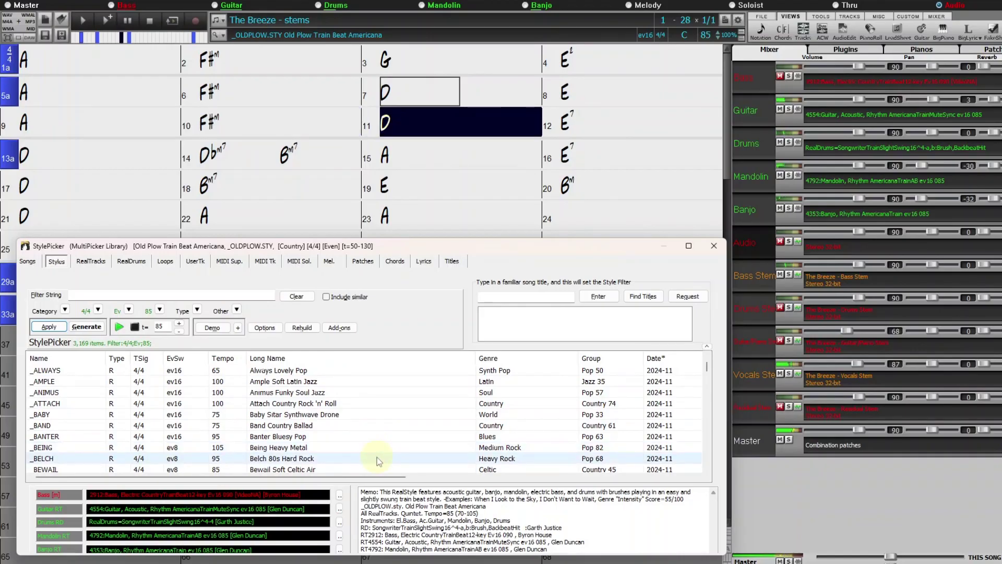
pyautogui.click(377, 458)
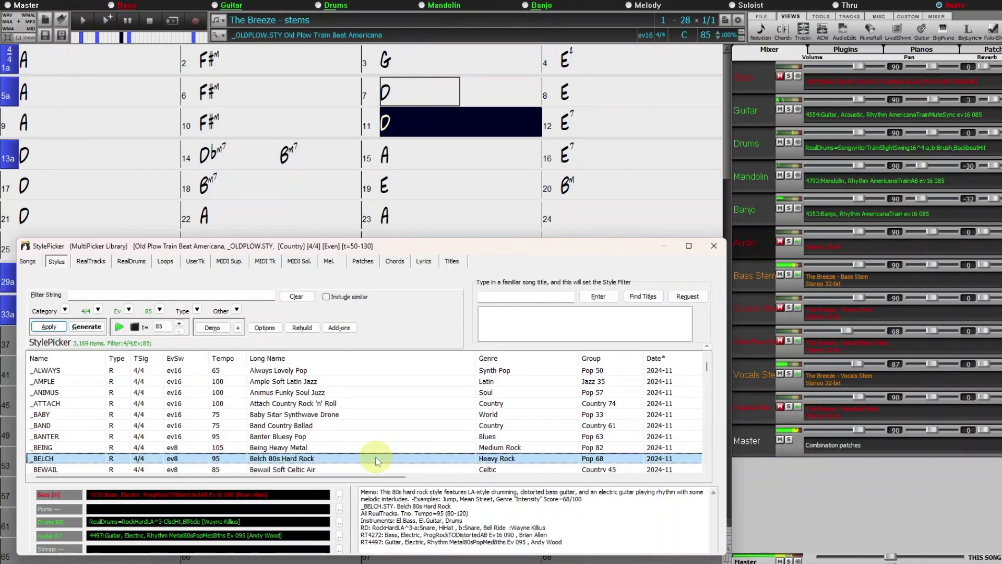